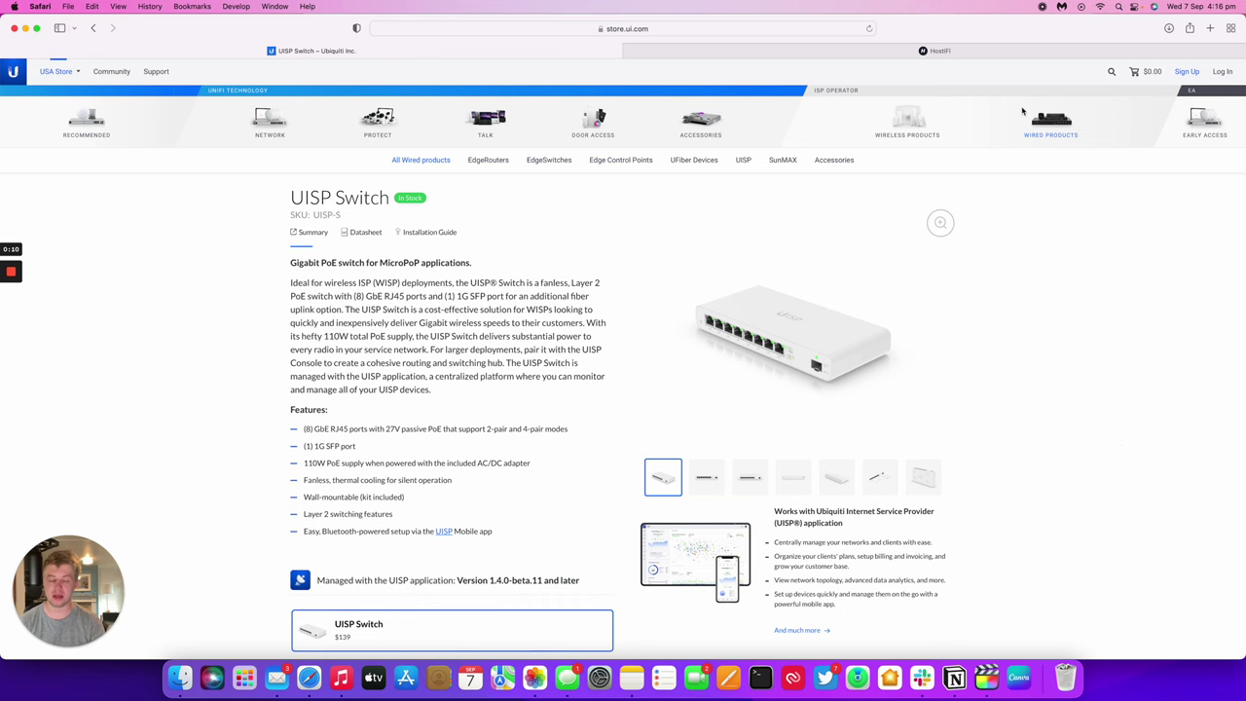
- Bring up HostiFi's UISP Switch article and read down to the TransPort connector section
left_click(962, 49)
scroll(850, 142, "down", 5)
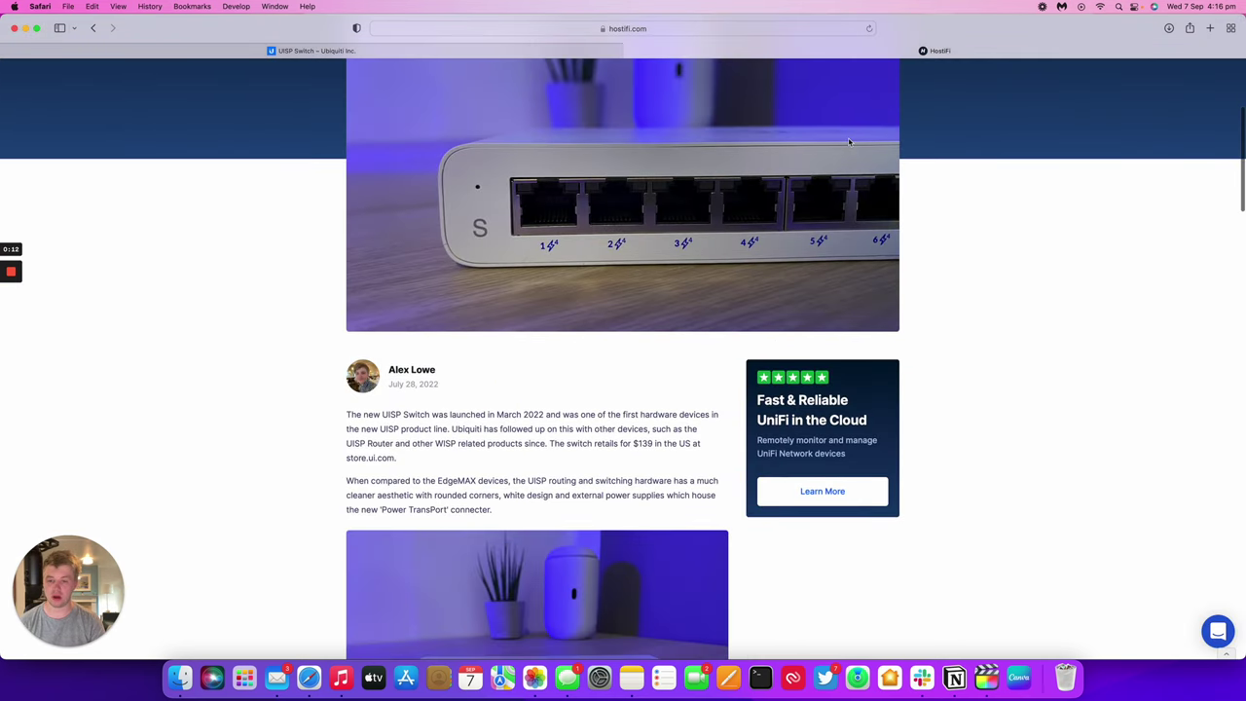
scroll(849, 142, "down", 4)
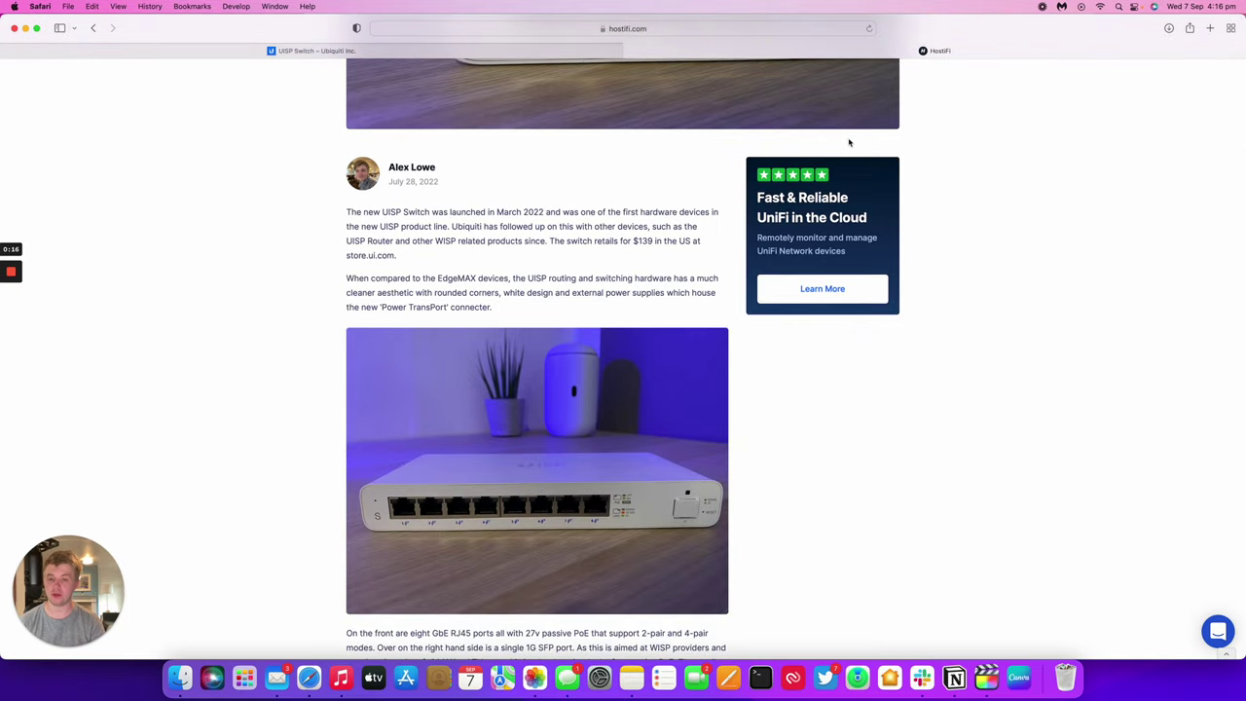
scroll(849, 143, "down", 6)
scroll(849, 142, "down", 3)
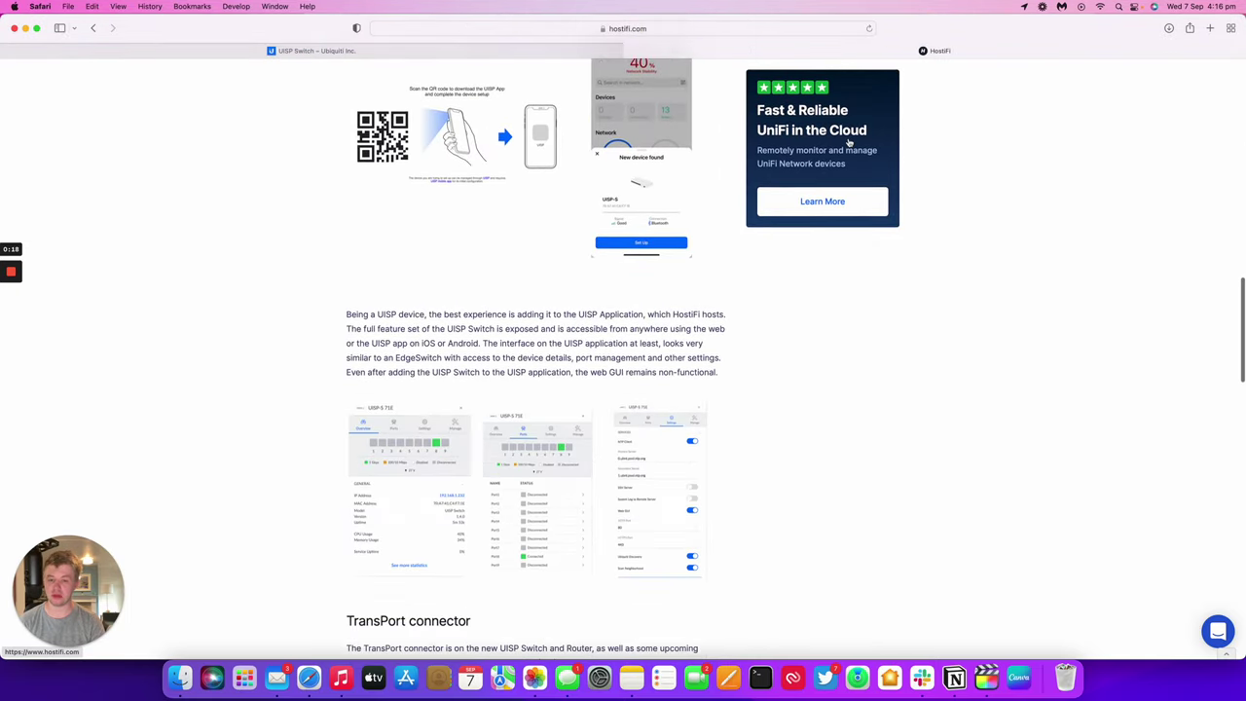
scroll(849, 142, "down", 2)
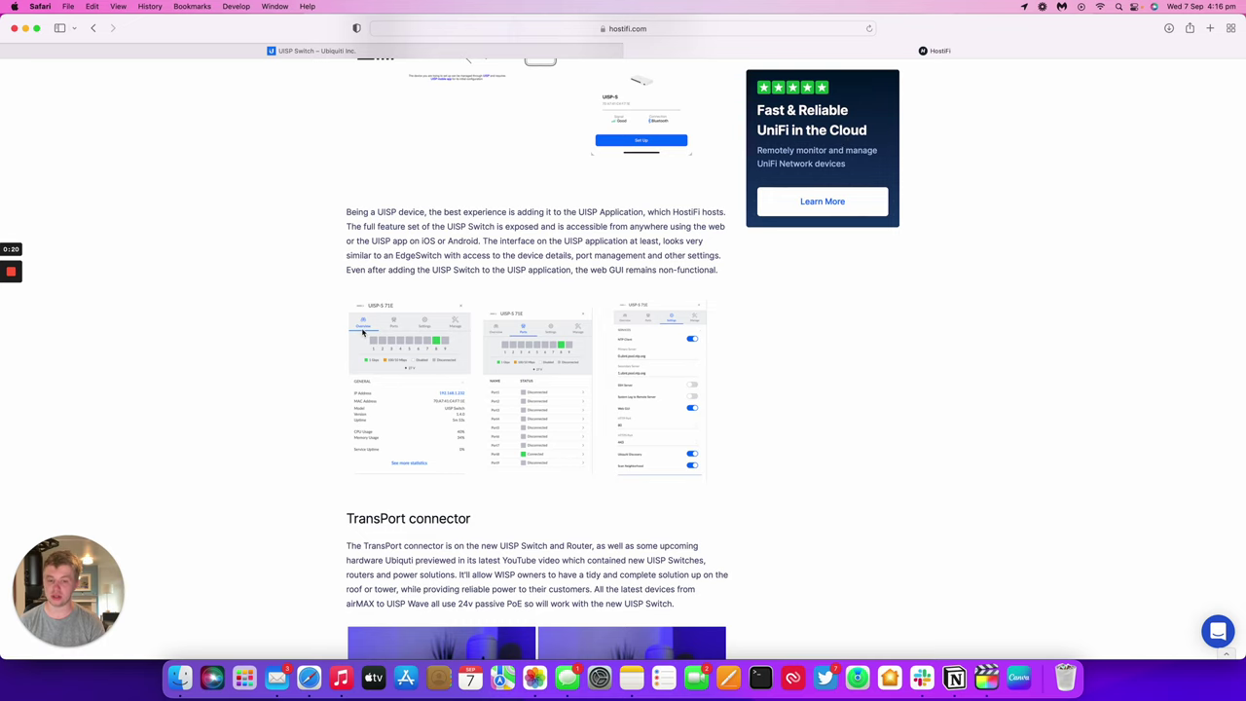
scroll(548, 362, "up", 1)
scroll(548, 362, "up", 5)
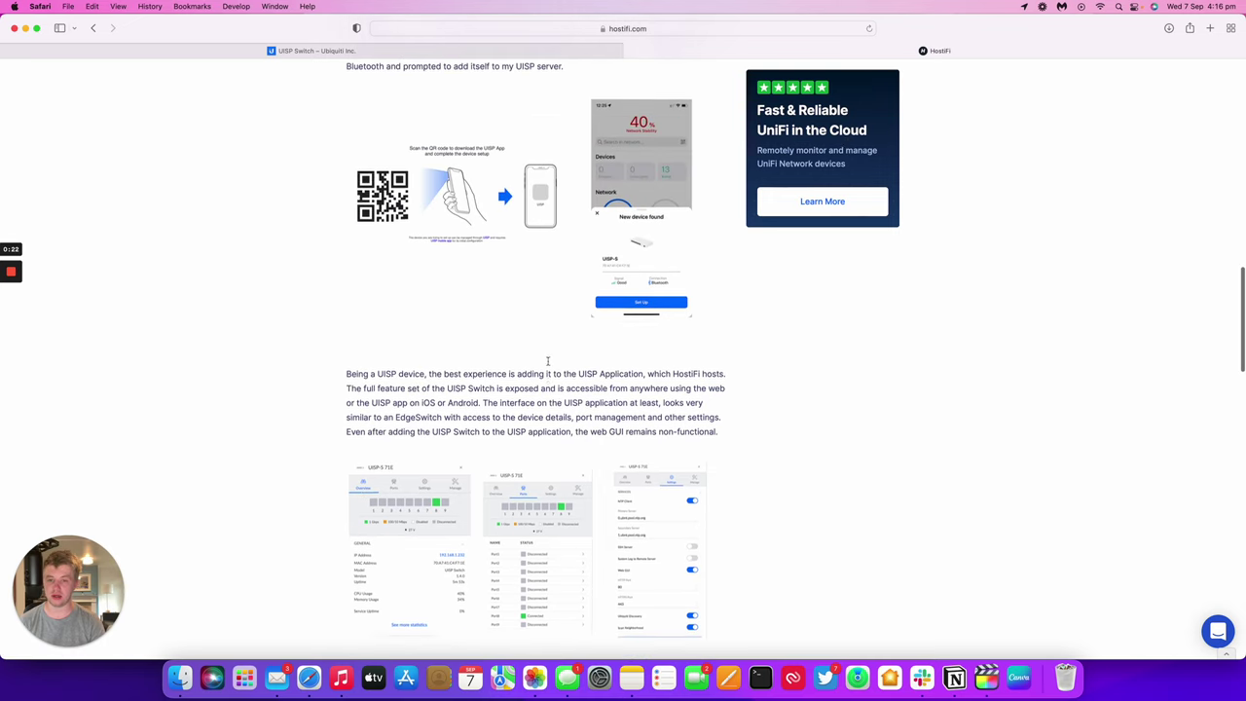
scroll(468, 253, "up", 3)
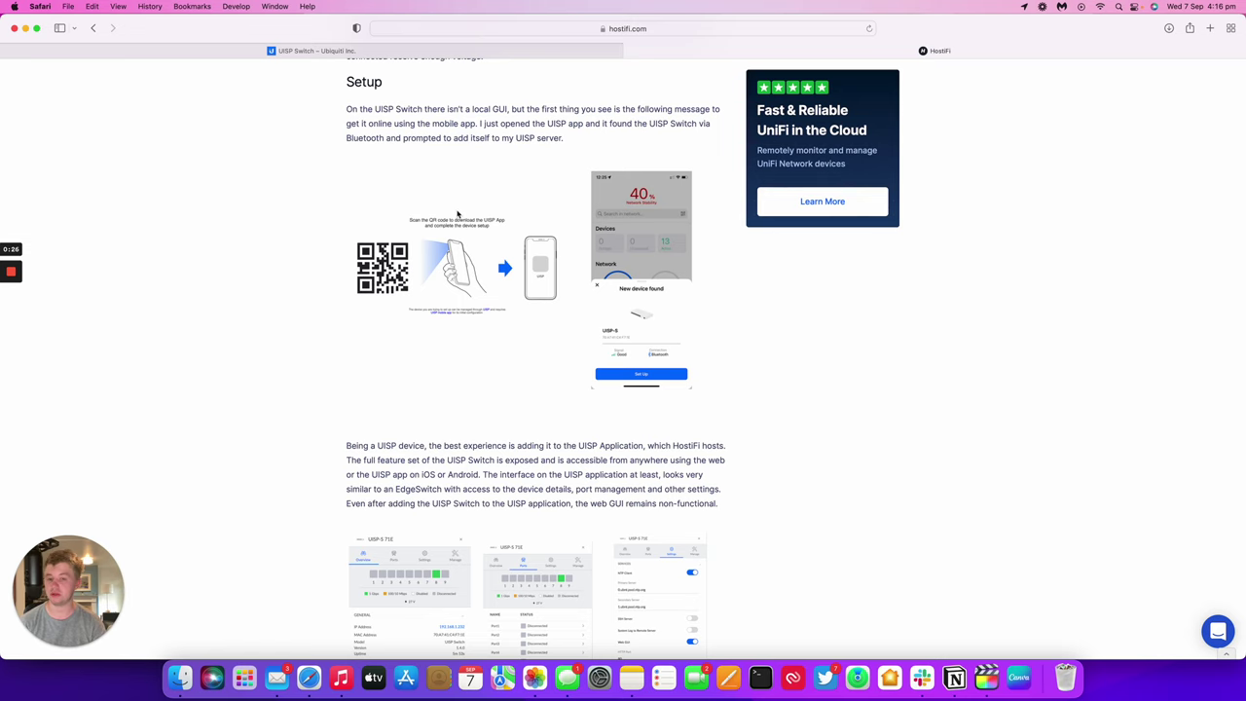
scroll(458, 214, "down", 5)
scroll(458, 213, "down", 3)
scroll(458, 213, "down", 2)
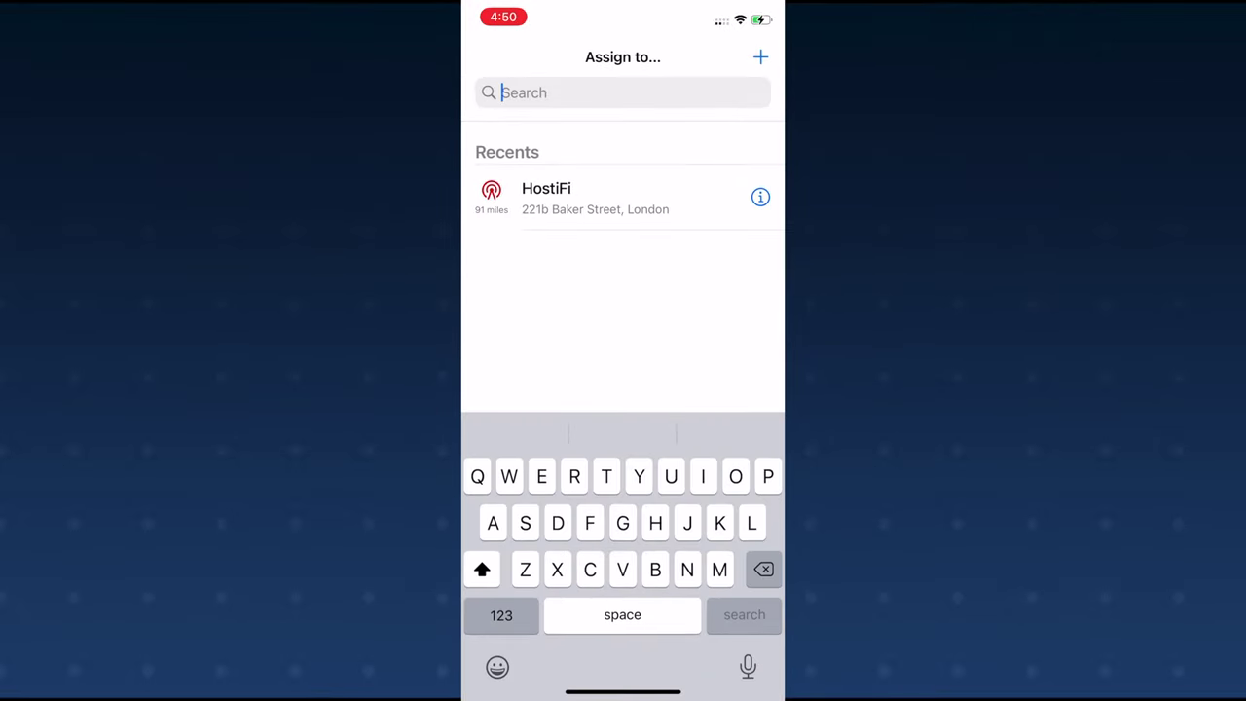
- Assign the UISP-S 71E to the HostiFi site and browse its System, Tools and More tabs
left_click(585, 197)
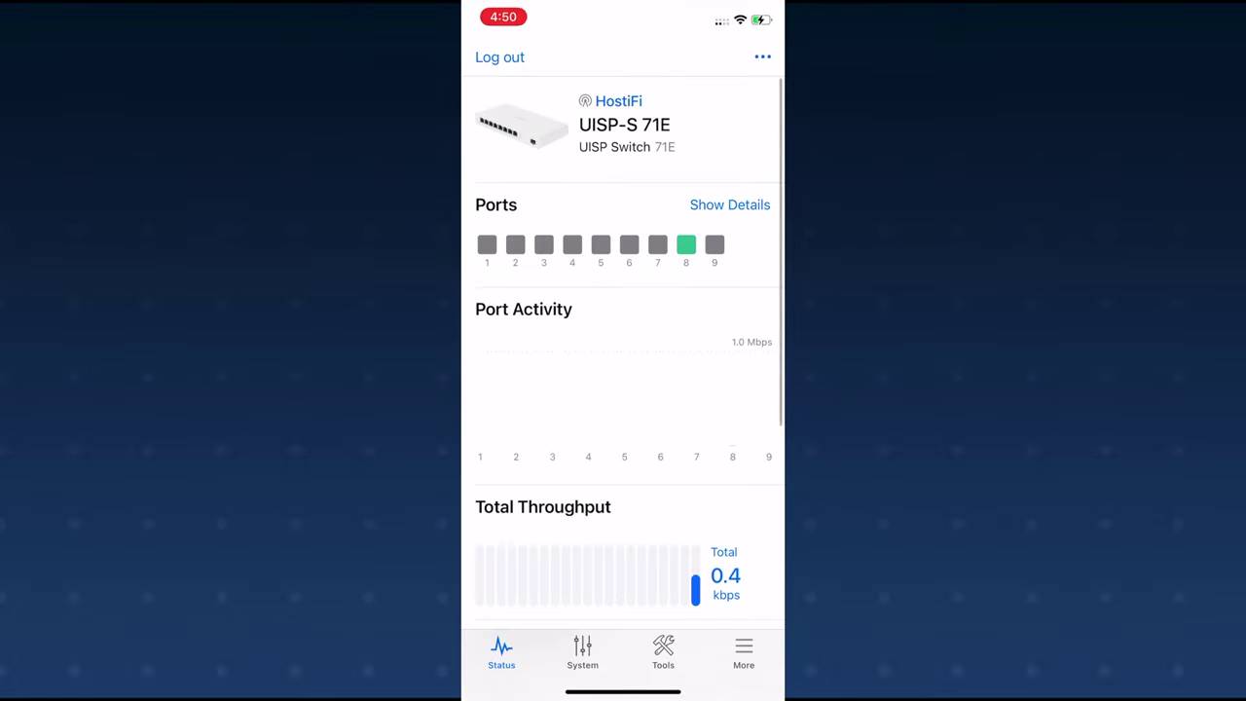
scroll(623, 331, "down", 5)
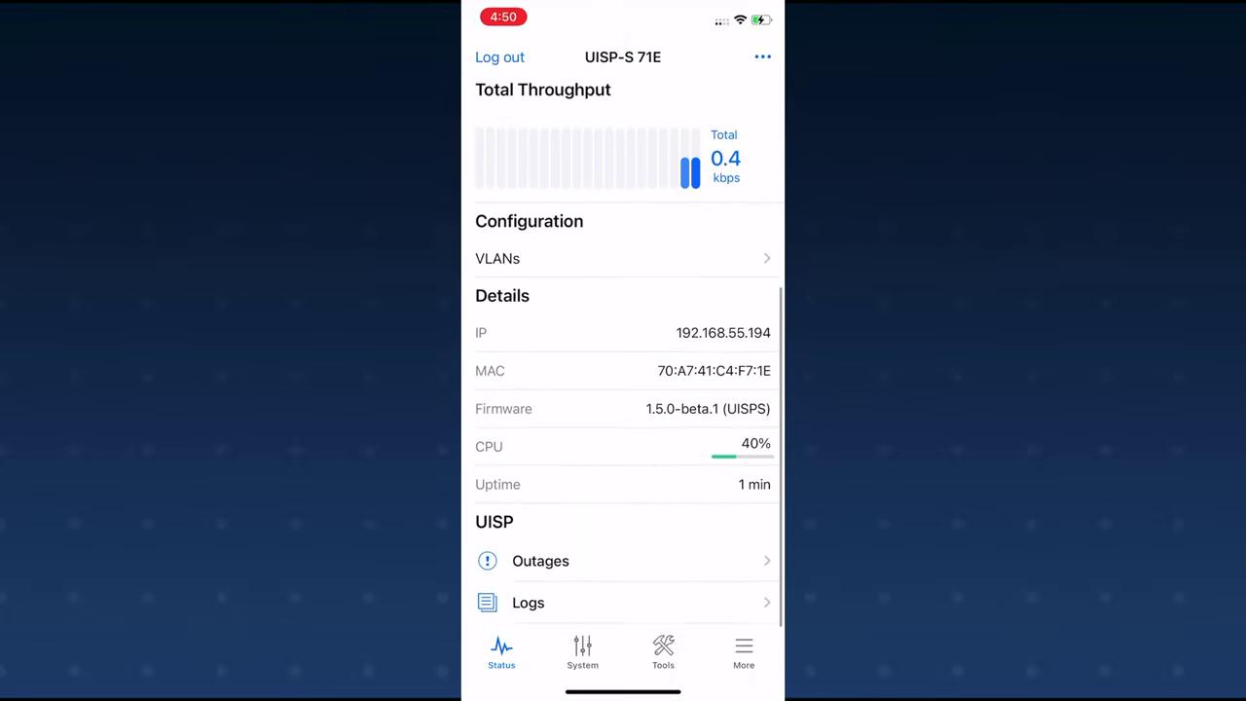
scroll(623, 331, "up", 5)
left_click(583, 652)
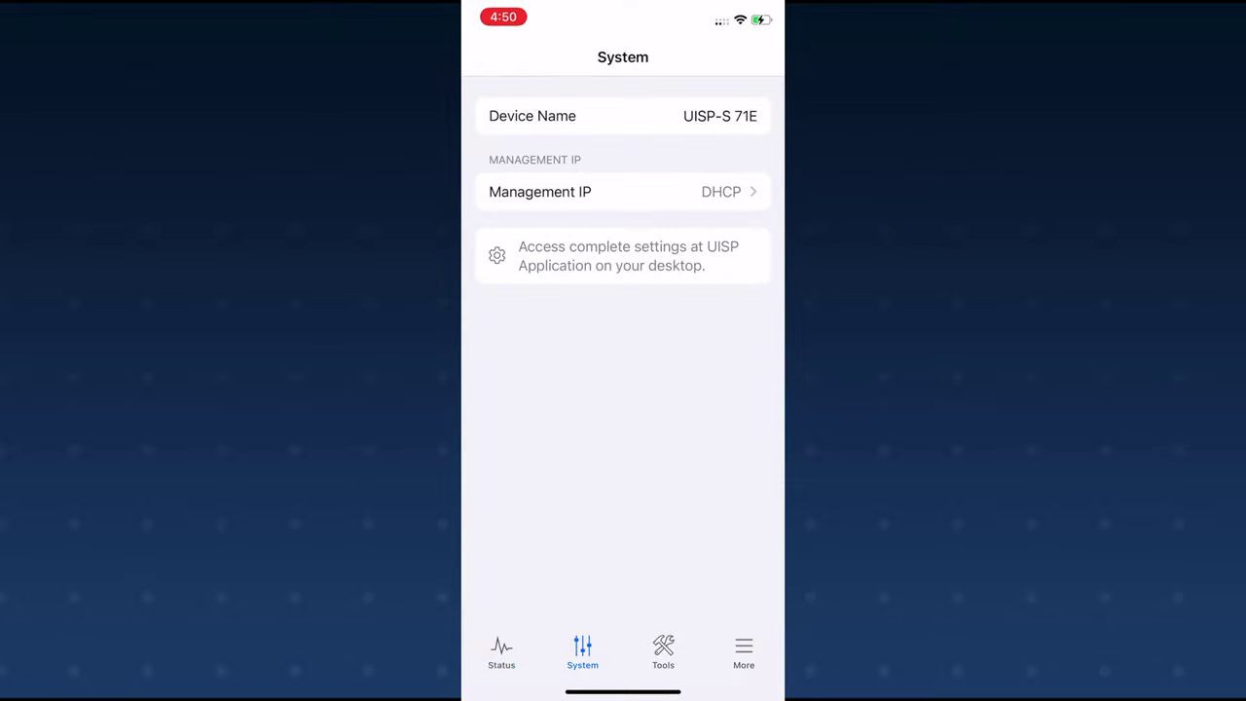
left_click(663, 652)
left_click(743, 651)
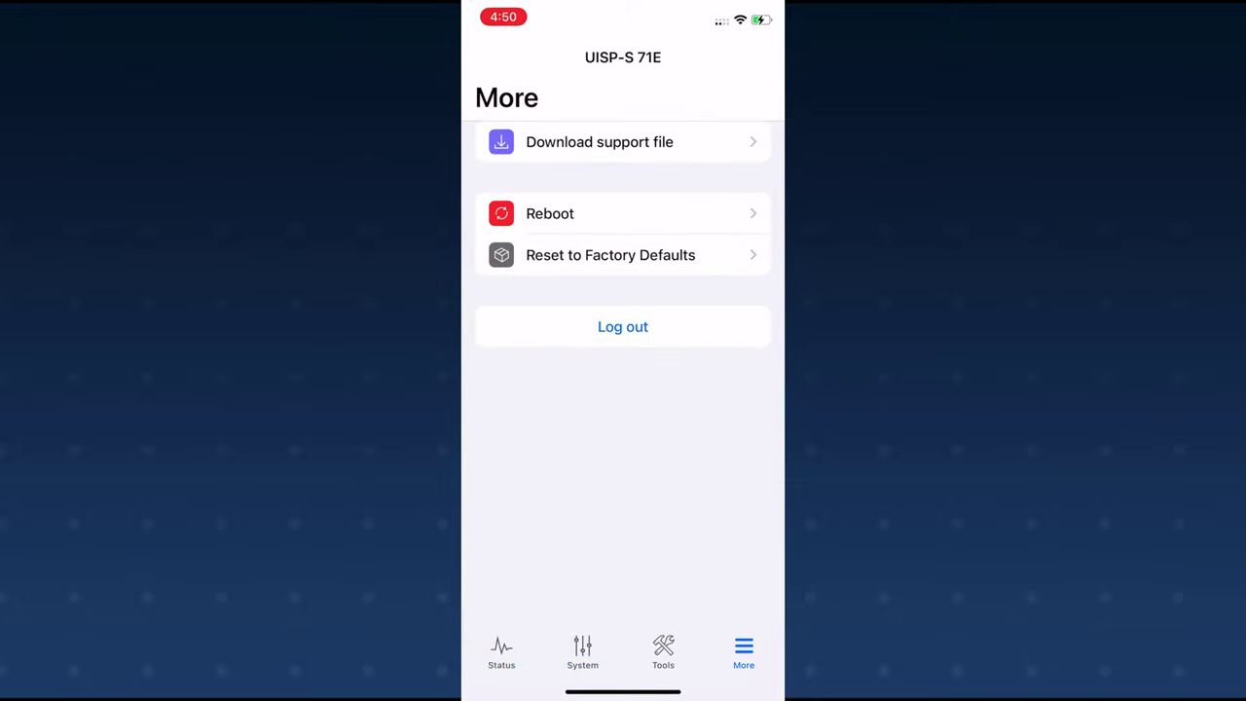
- Cancel the Reboot and Factory Reset prompts and return to the System management IP settings
left_click(550, 213)
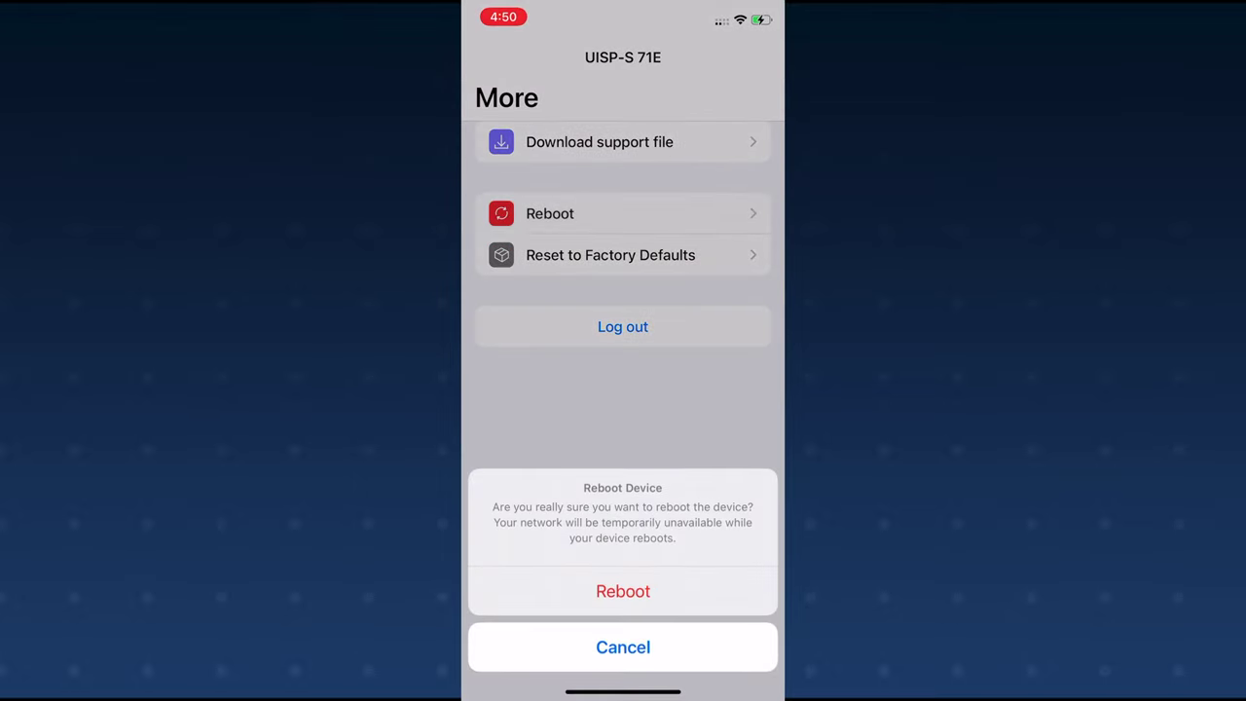
left_click(623, 645)
left_click(610, 255)
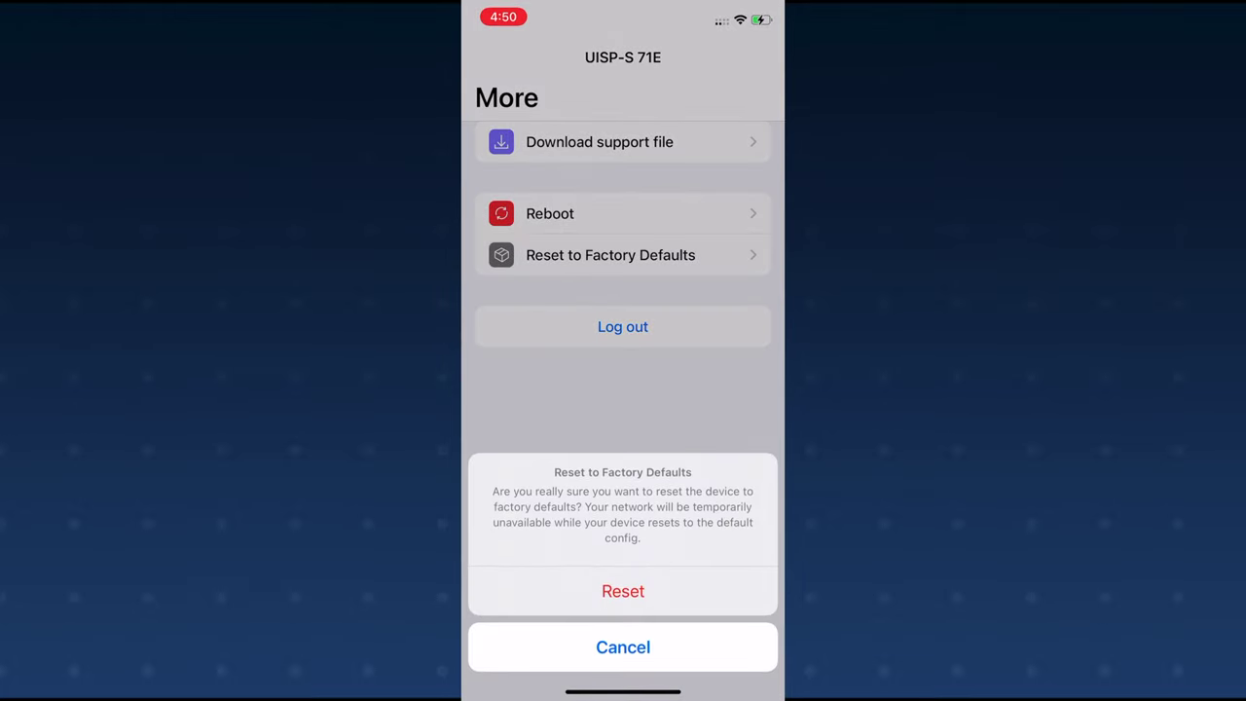
left_click(623, 647)
left_click(583, 651)
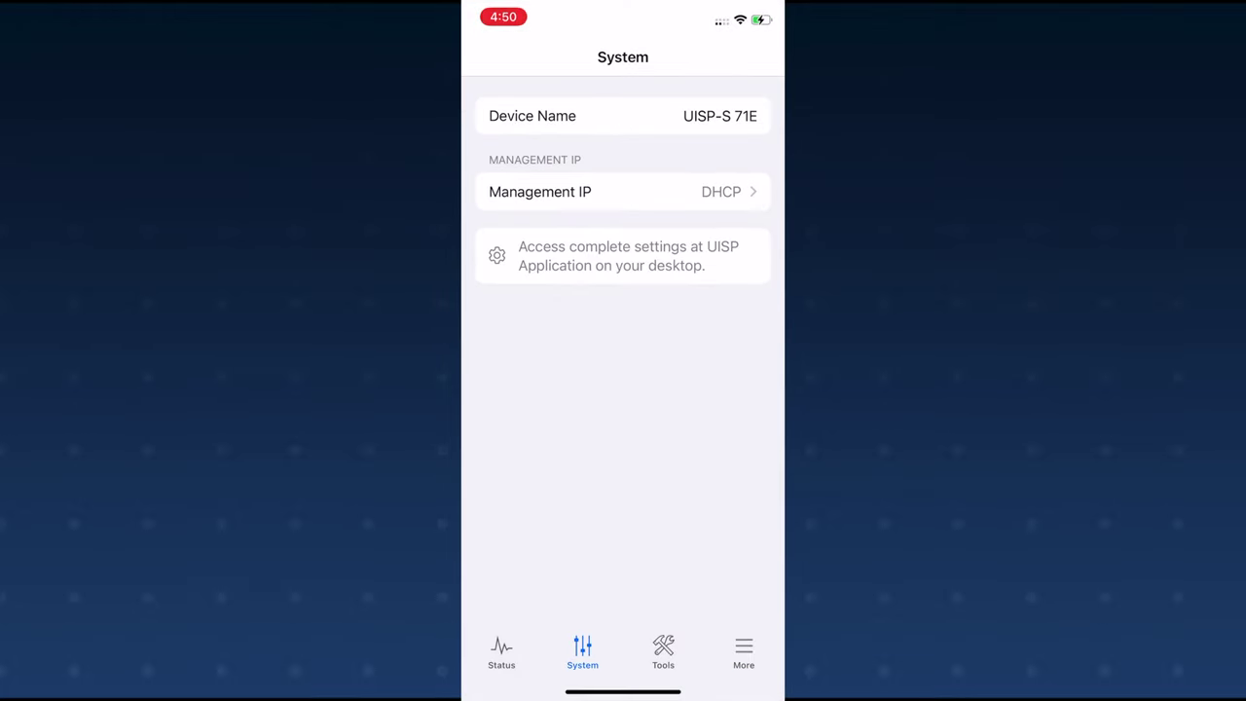
left_click(624, 192)
- Preview static management IP addressing, then discard it without saving
left_click(584, 154)
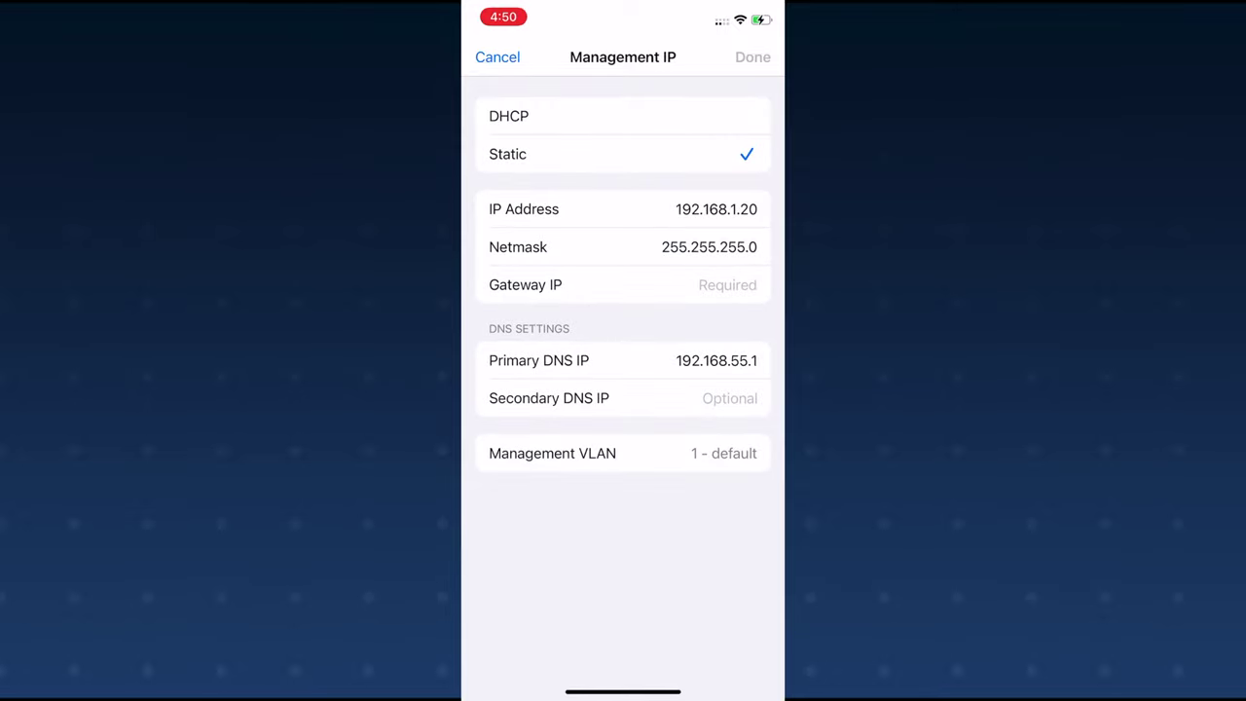
left_click(497, 56)
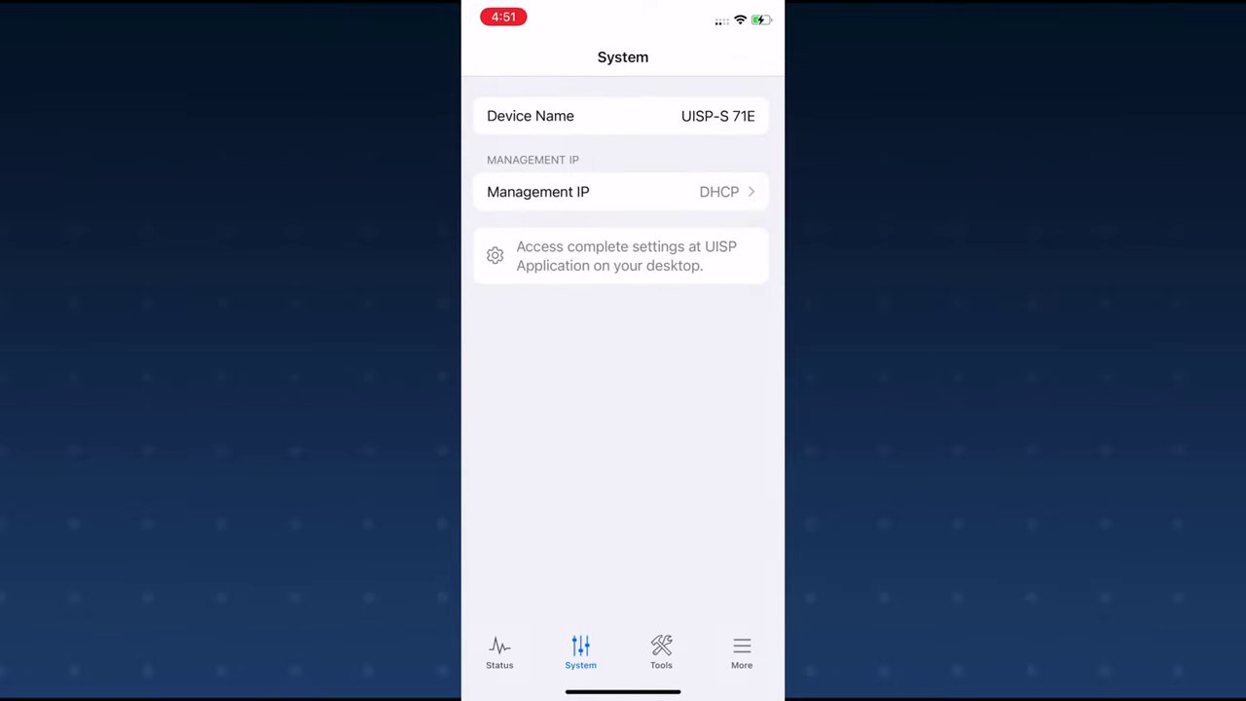
left_click(502, 651)
- Inspect port 8's PoE mode in the port details without changing it, then port 7
left_click(729, 205)
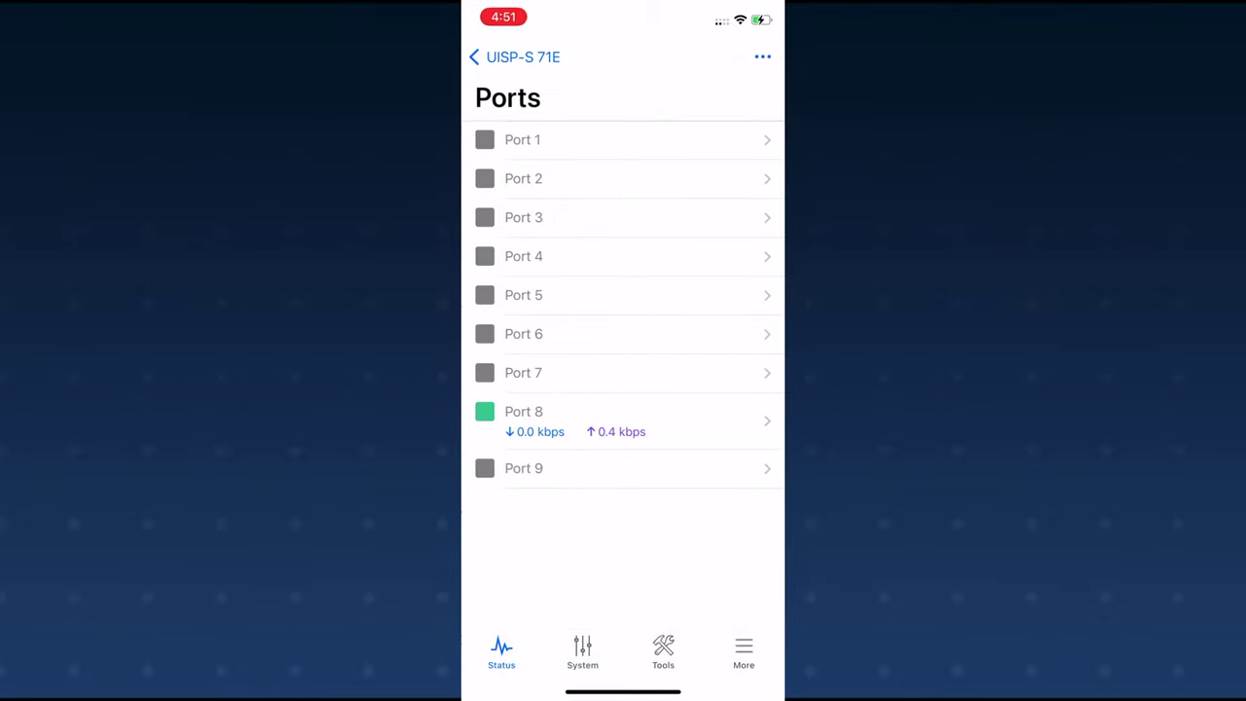
left_click(584, 411)
left_click(623, 209)
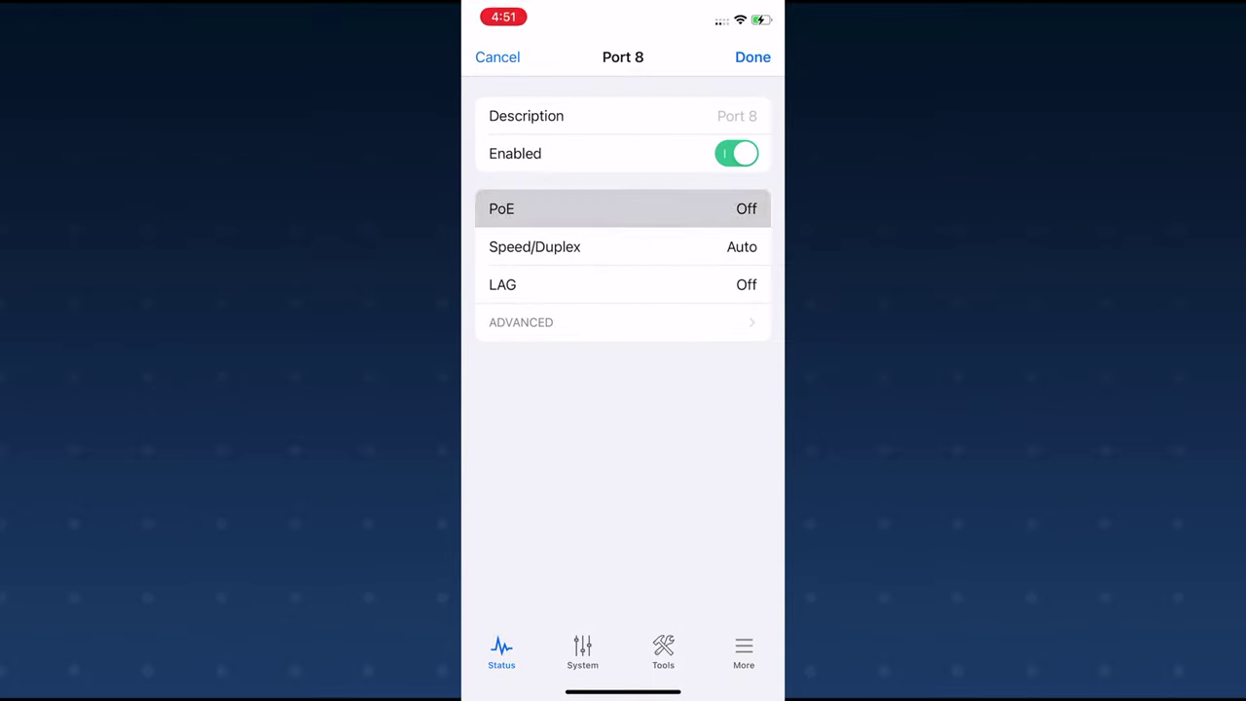
left_click(623, 208)
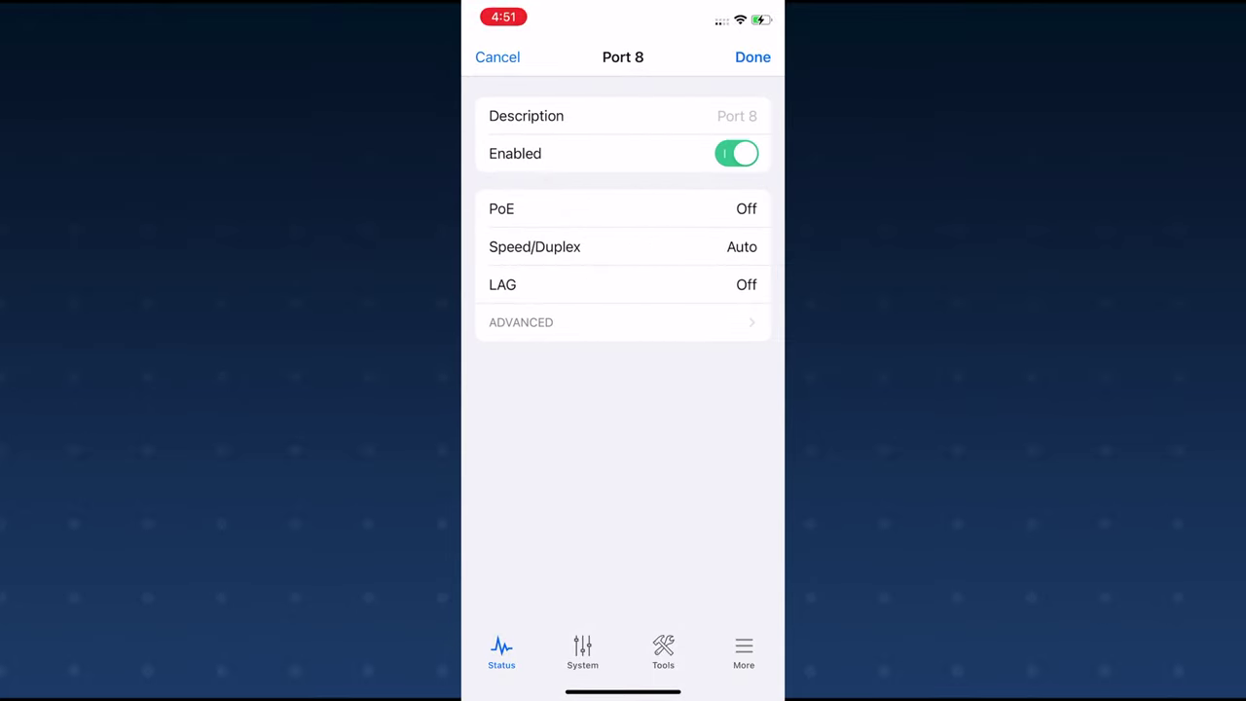
left_click(497, 57)
left_click(584, 371)
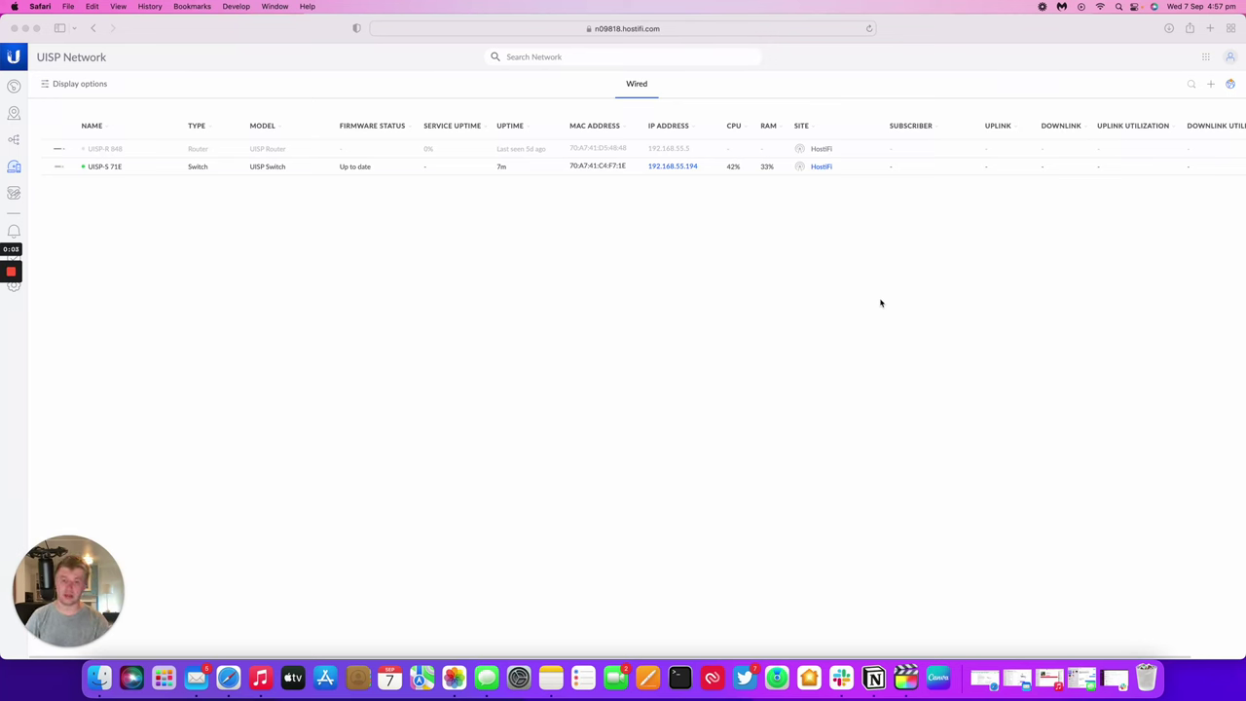
- In the UISP-S 71E's Ports tab, select 27V PoE for port 8, then cancel it
left_click(550, 172)
left_click(549, 173)
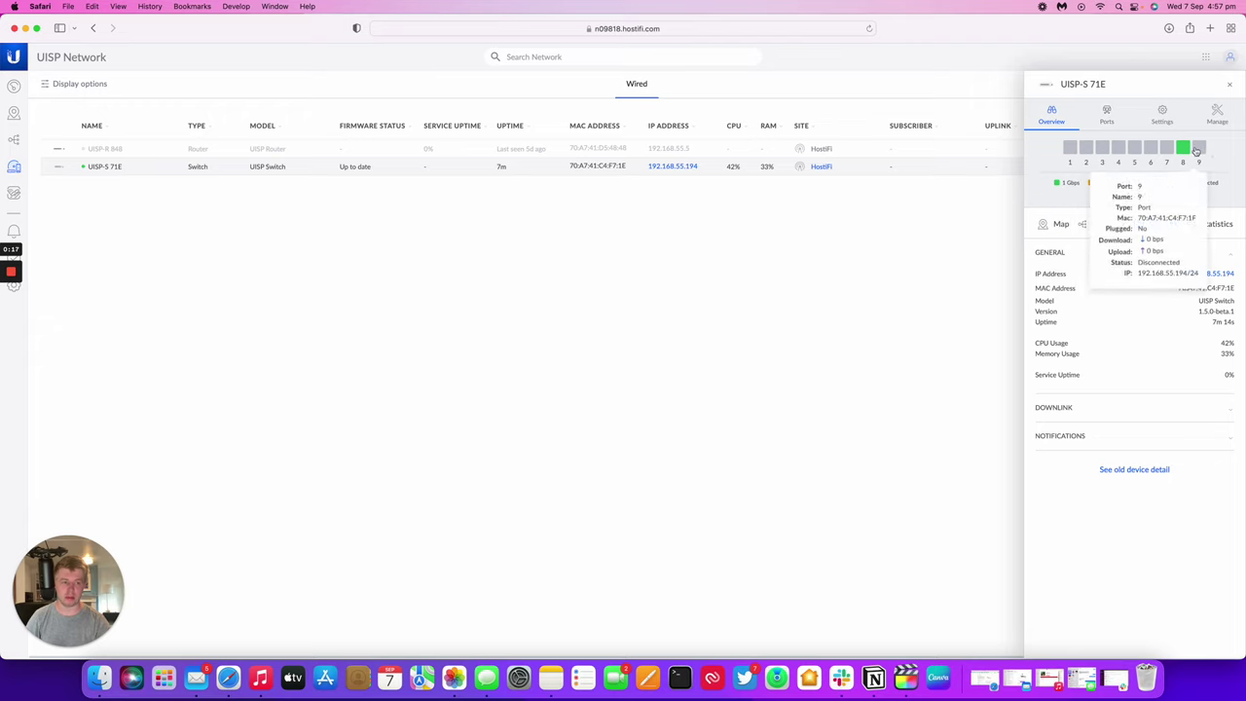
mouse_move(1183, 148)
left_click(1106, 115)
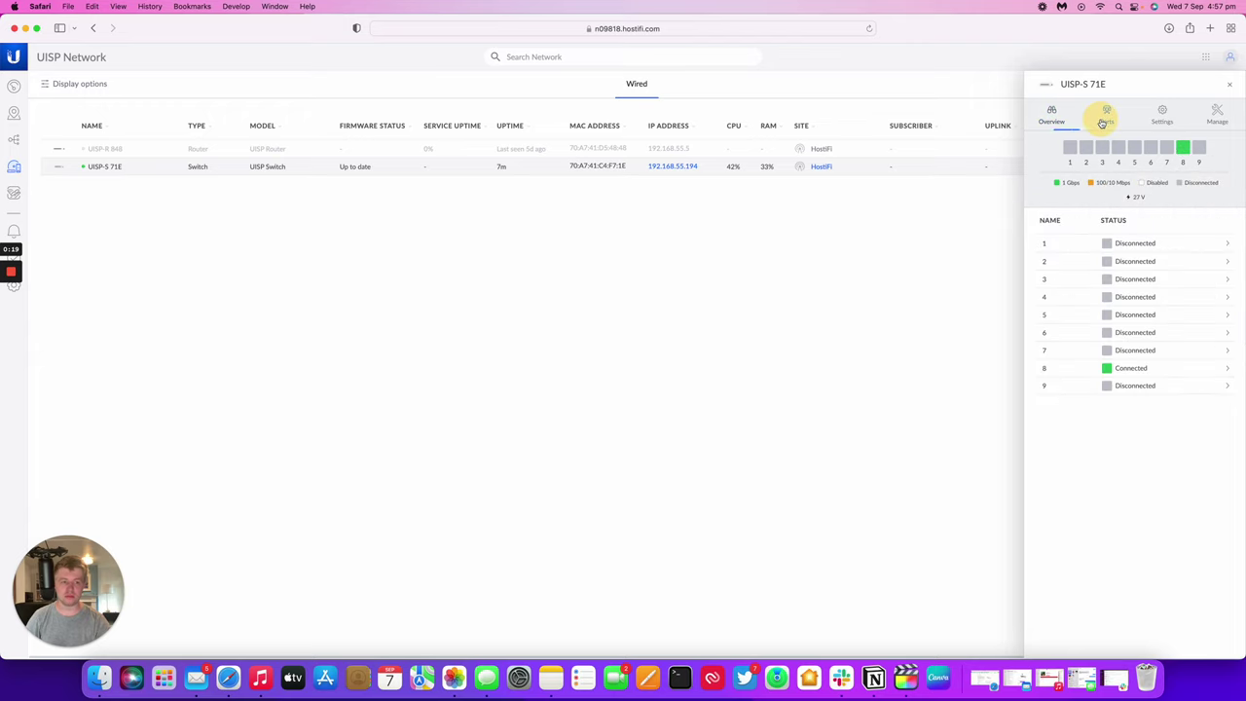
left_click(1129, 367)
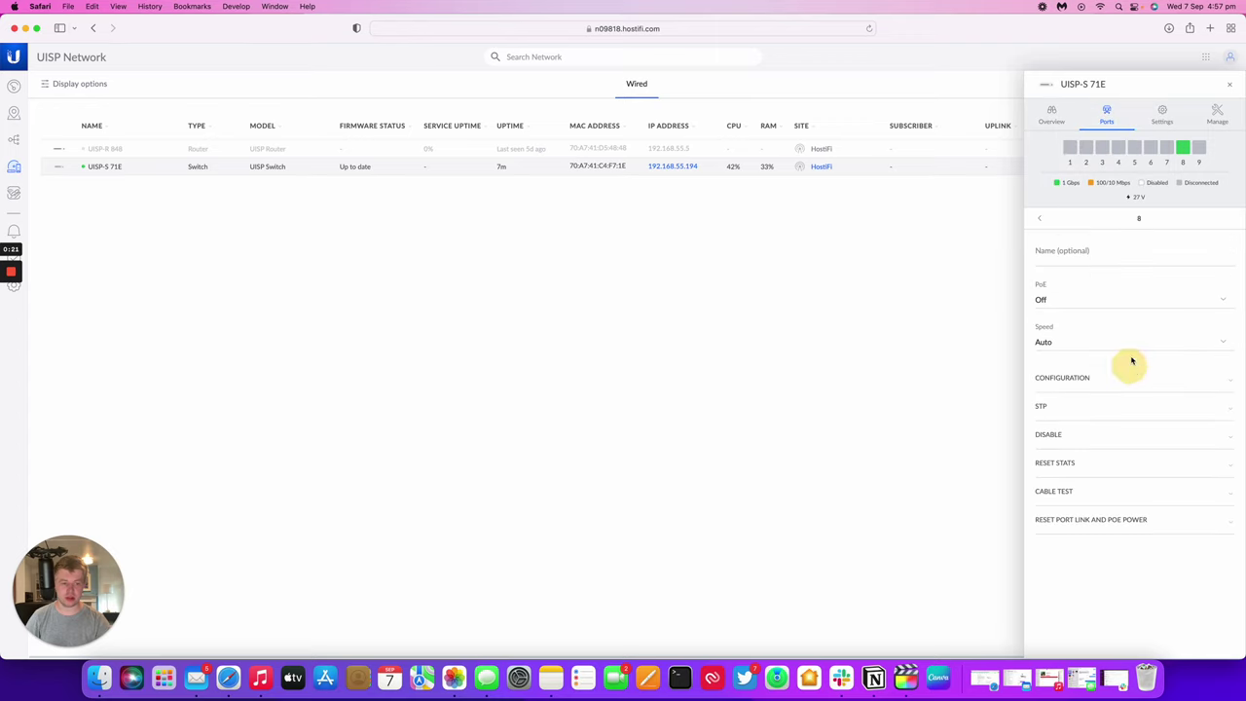
left_click(1061, 295)
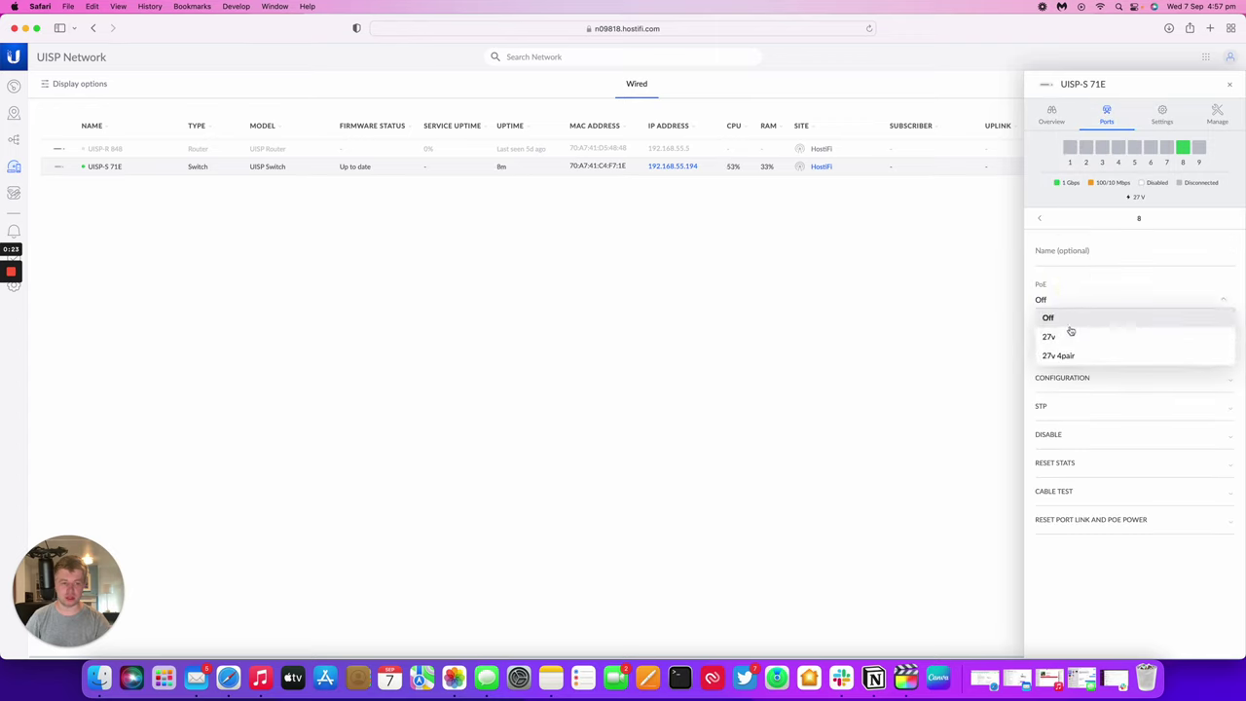
left_click(1071, 335)
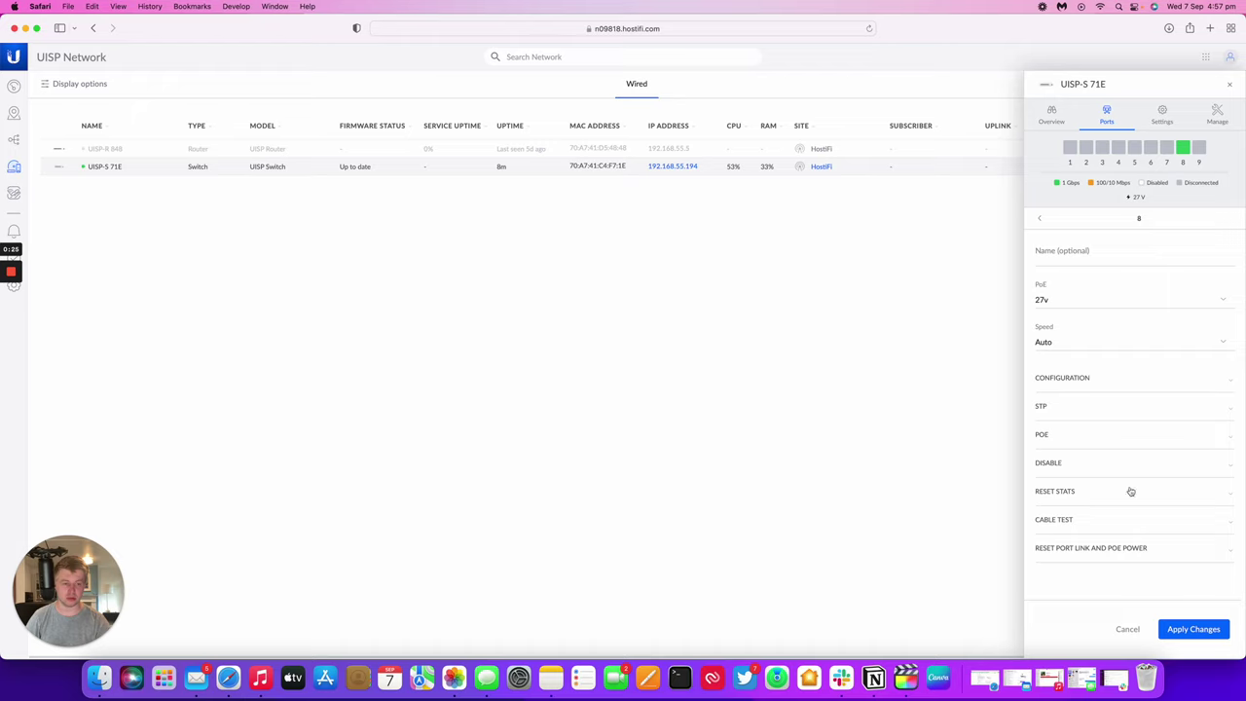
left_click(1130, 629)
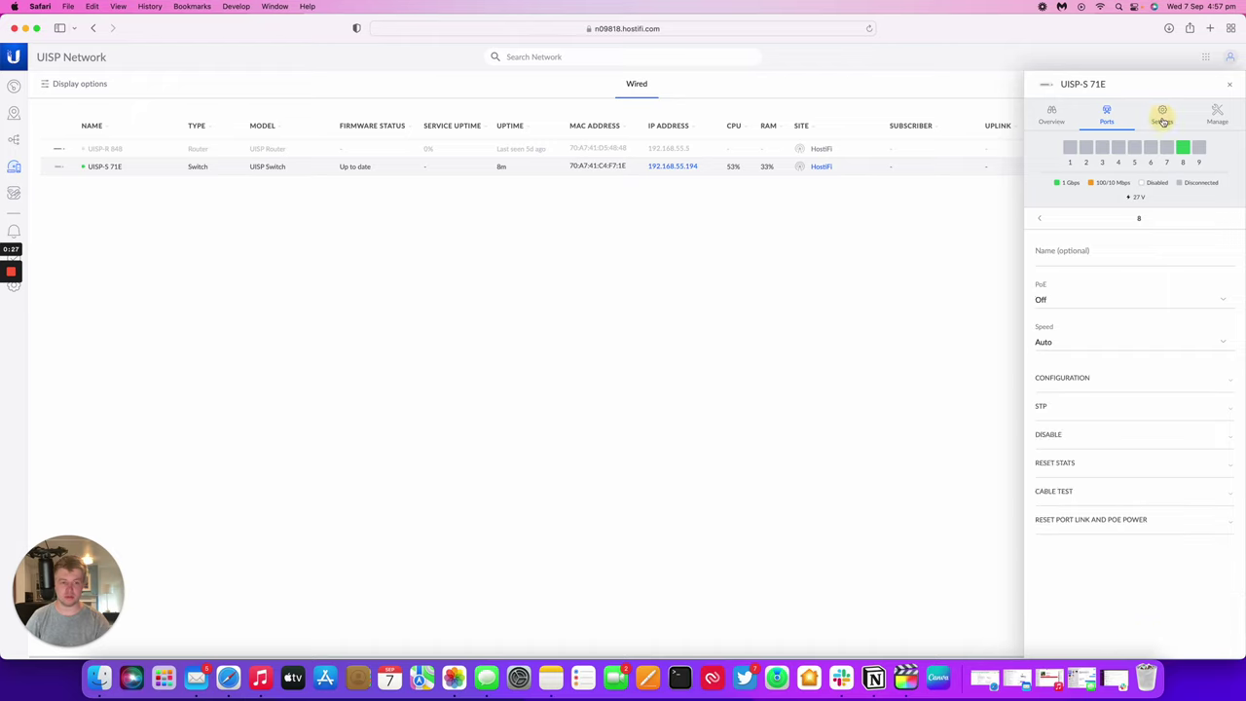
- Review the switch's NTP servers and system log, toggling remote logging on and back off
left_click(1163, 121)
left_click(1136, 144)
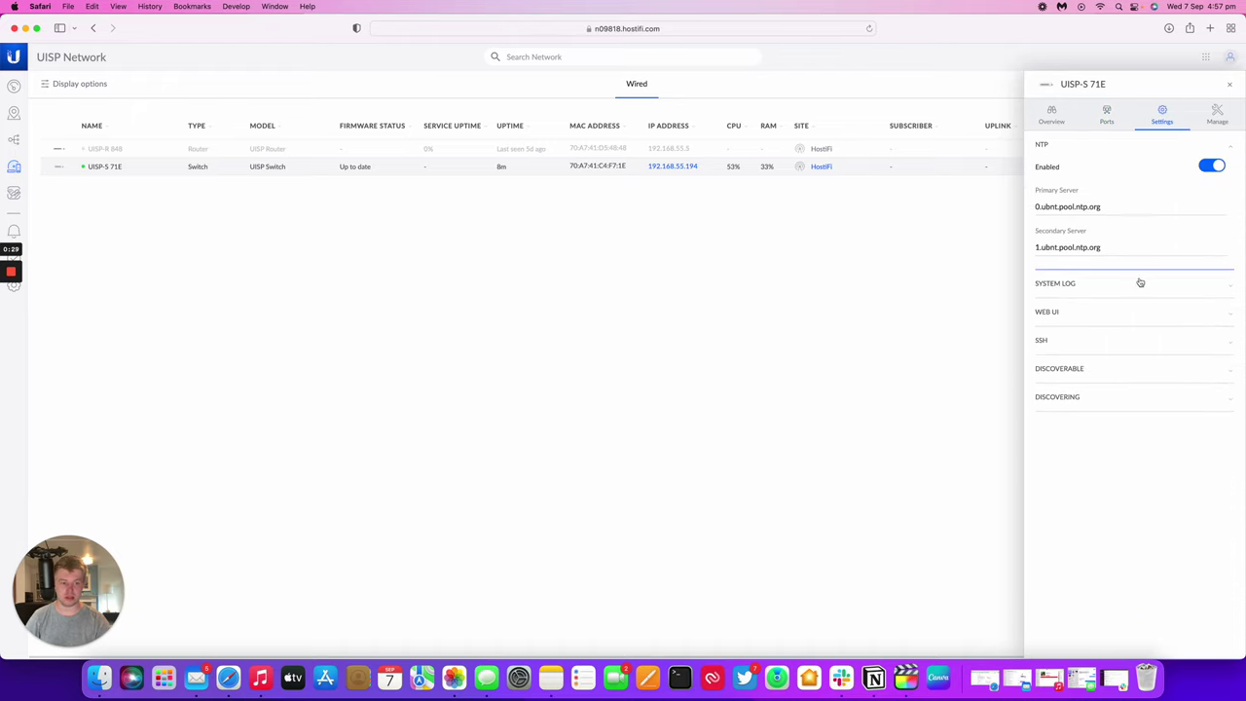
left_click(1140, 283)
left_click(1209, 307)
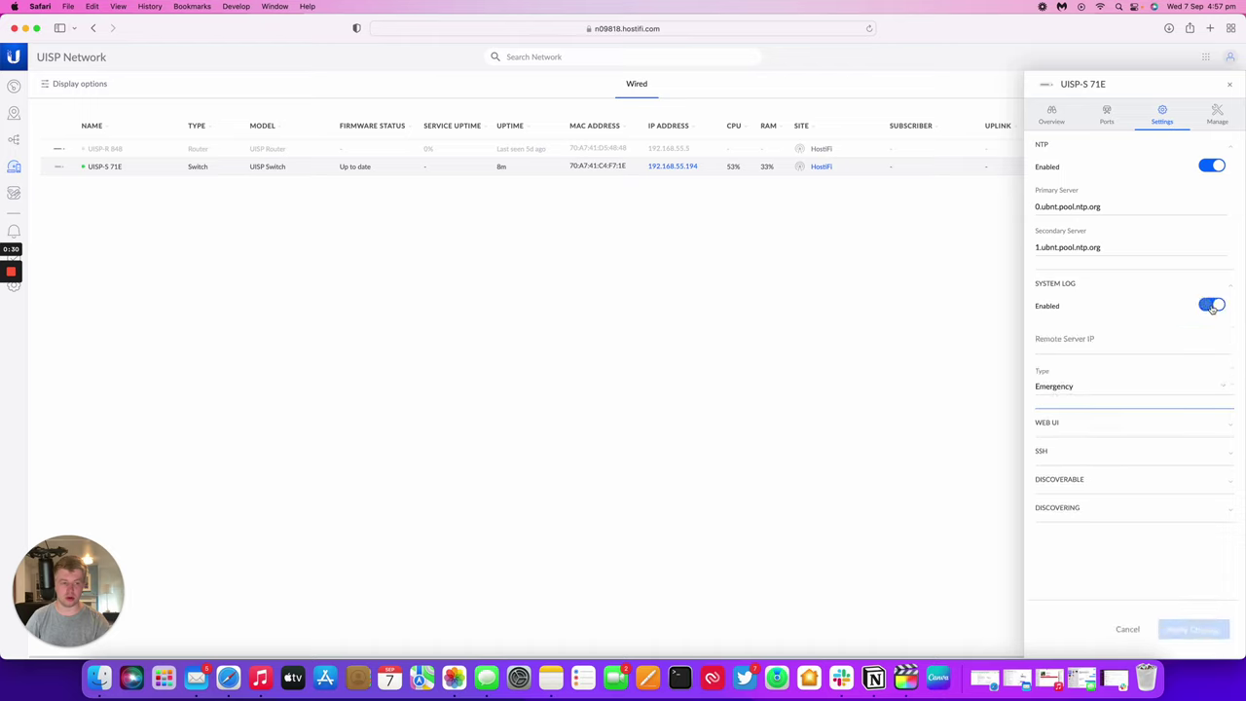
left_click(1116, 338)
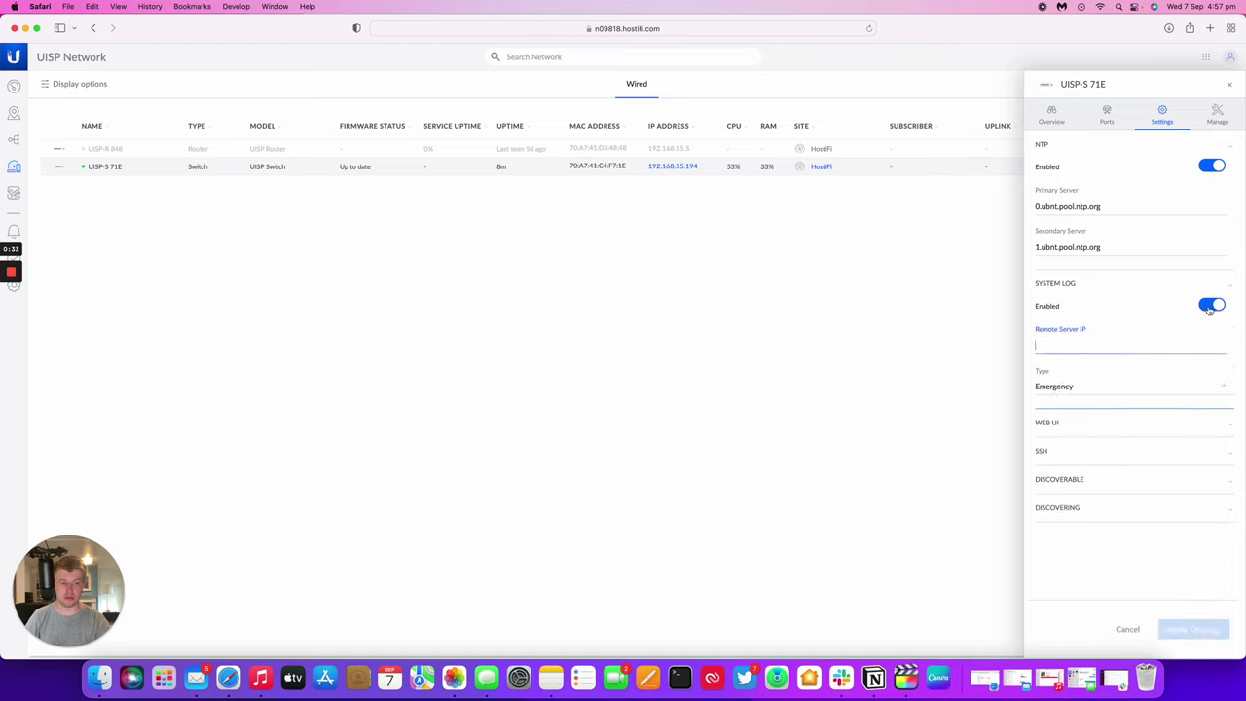
left_click(1210, 307)
left_click(1115, 287)
- Inspect the Web UI, SSH, Discoverable and Discovering settings, leaving them unchanged
left_click(1081, 313)
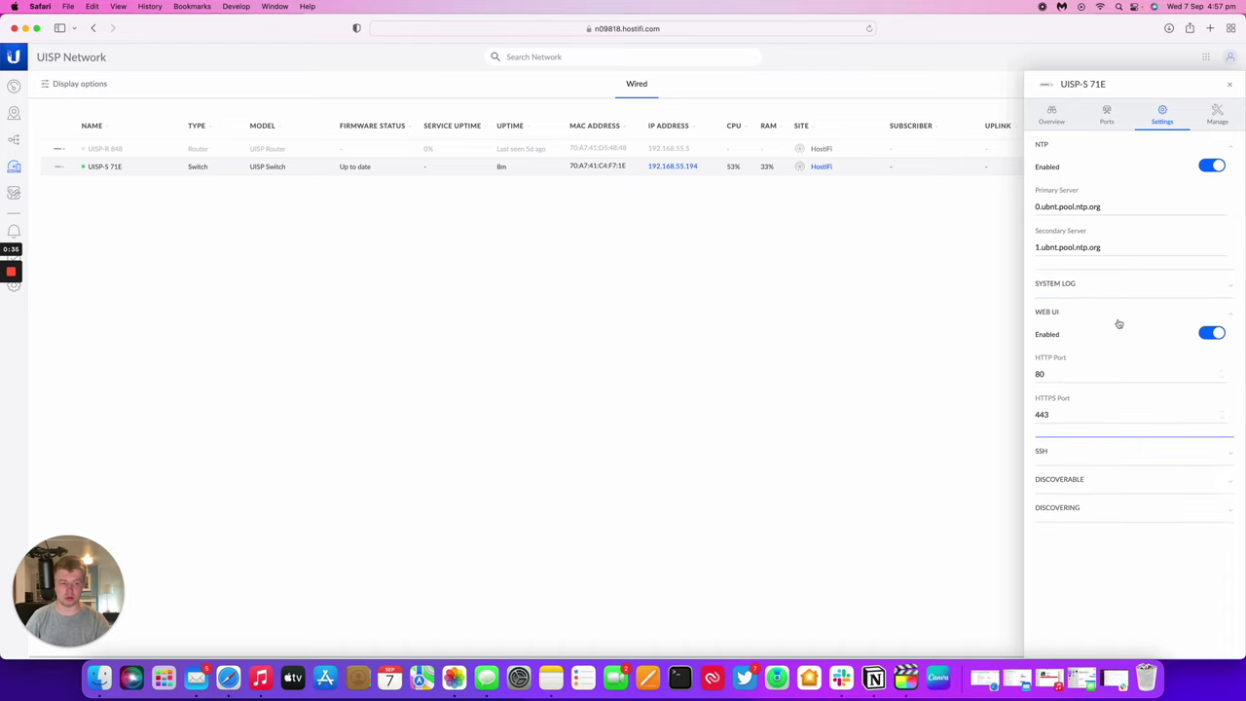
left_click(1095, 313)
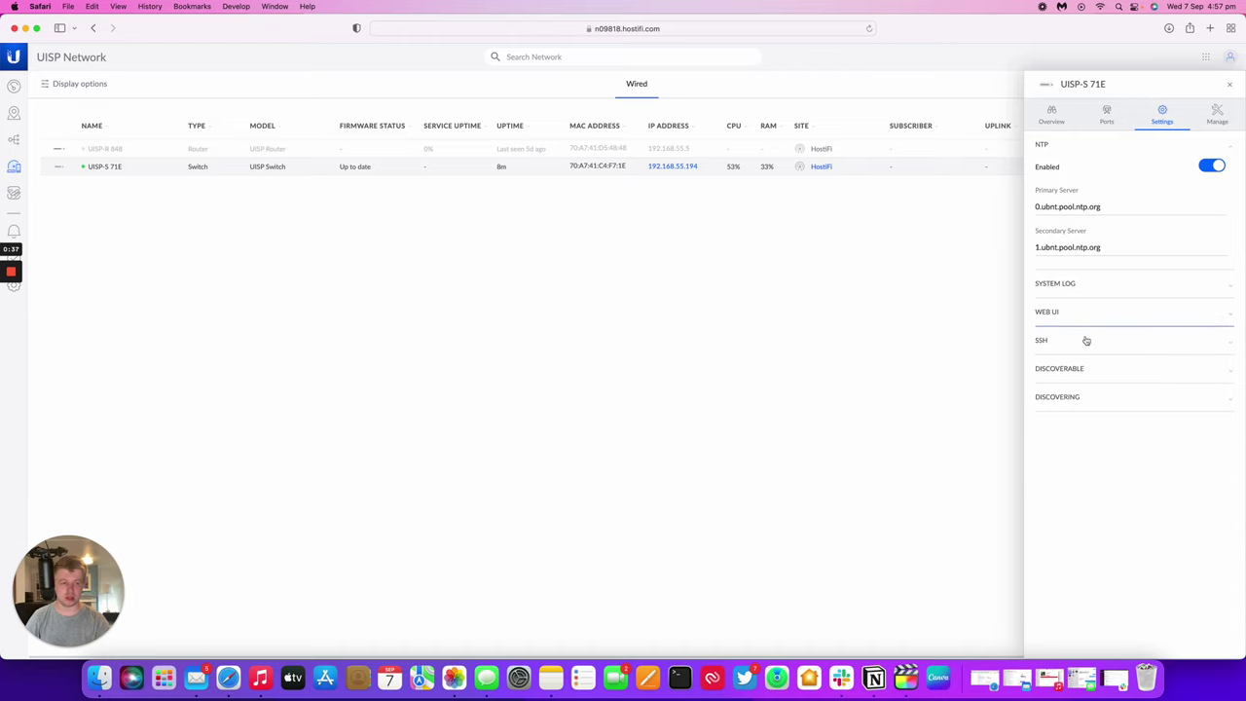
left_click(1084, 340)
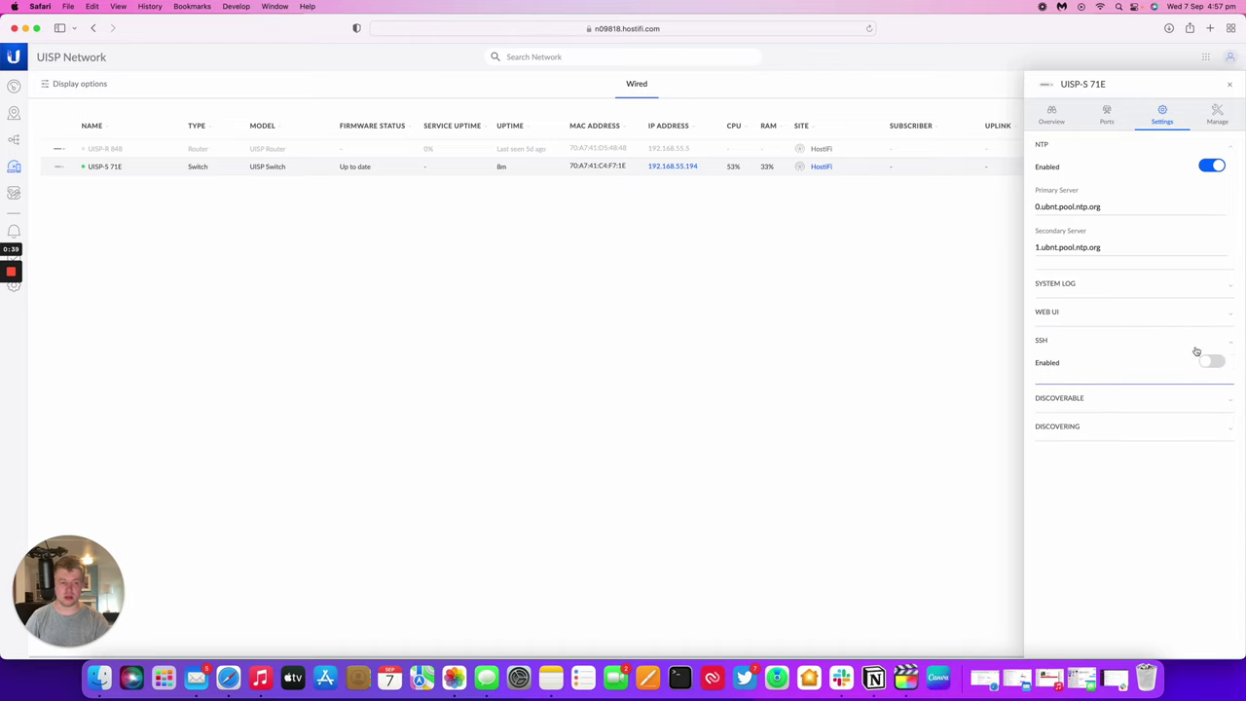
left_click(1054, 400)
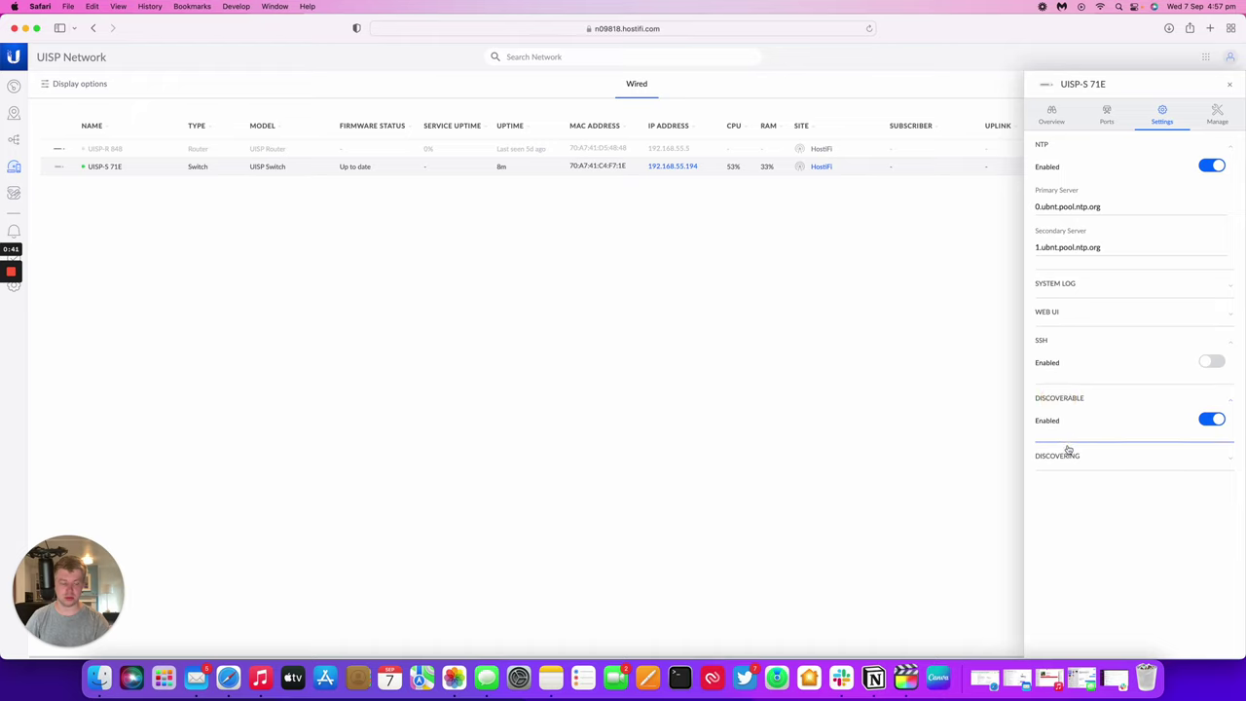
left_click(1068, 454)
- Open a terminal session to the switch from the Manage tab, then close it
left_click(1213, 117)
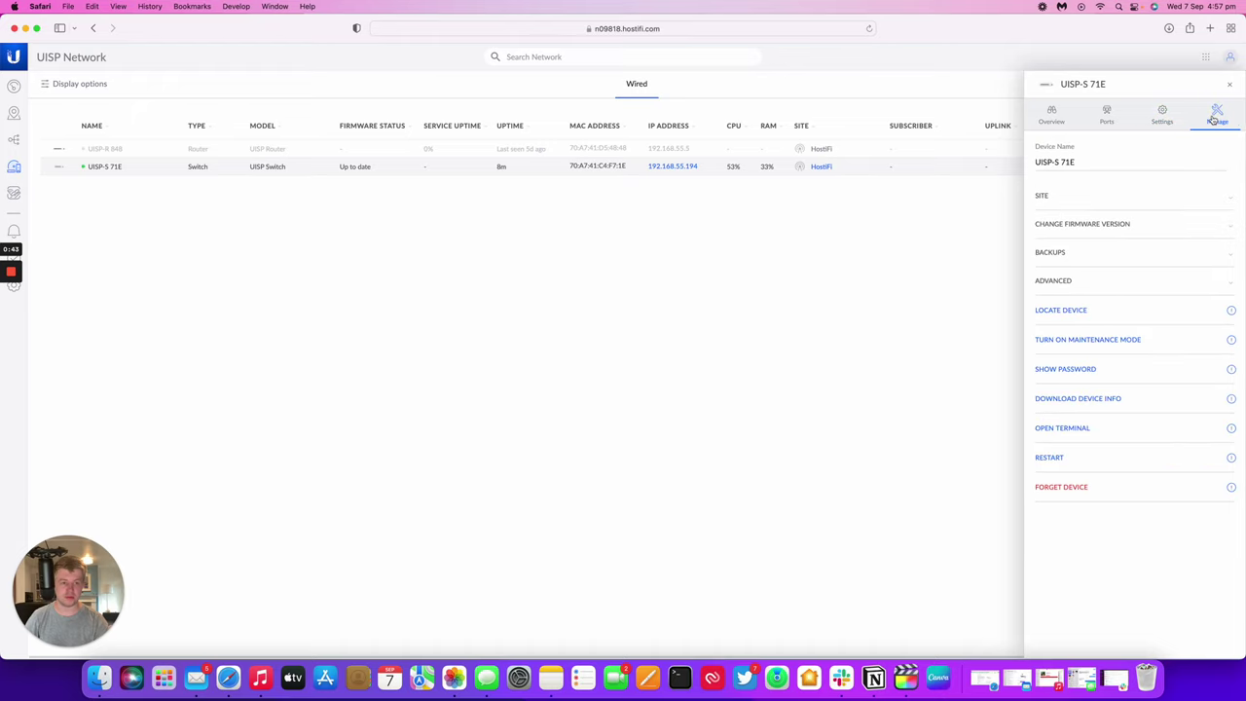
left_click(1069, 431)
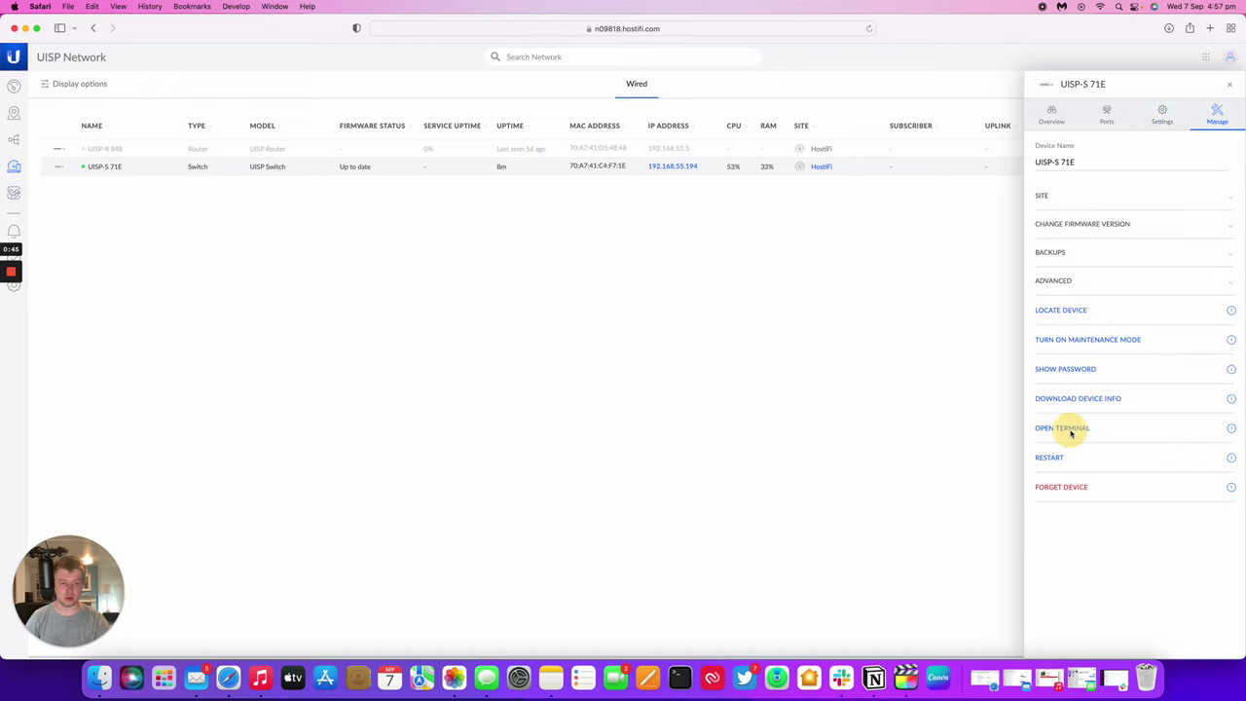
left_click_drag(615, 216, 568, 231)
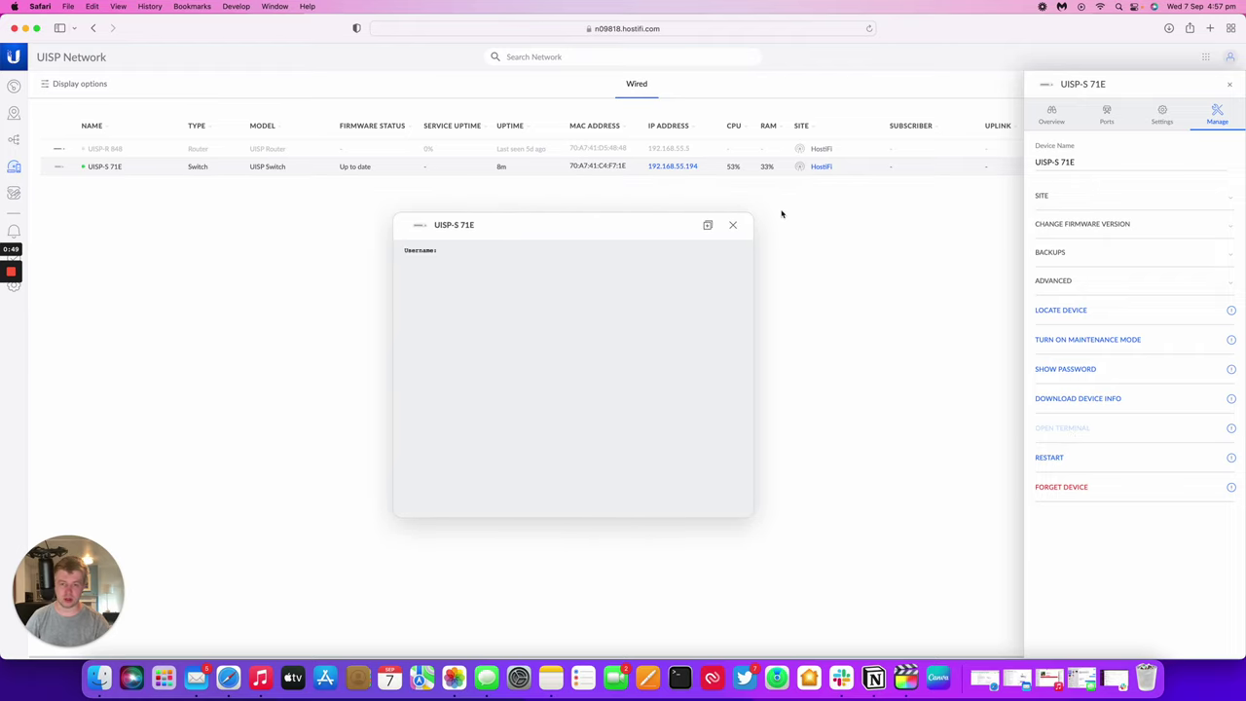
left_click(733, 225)
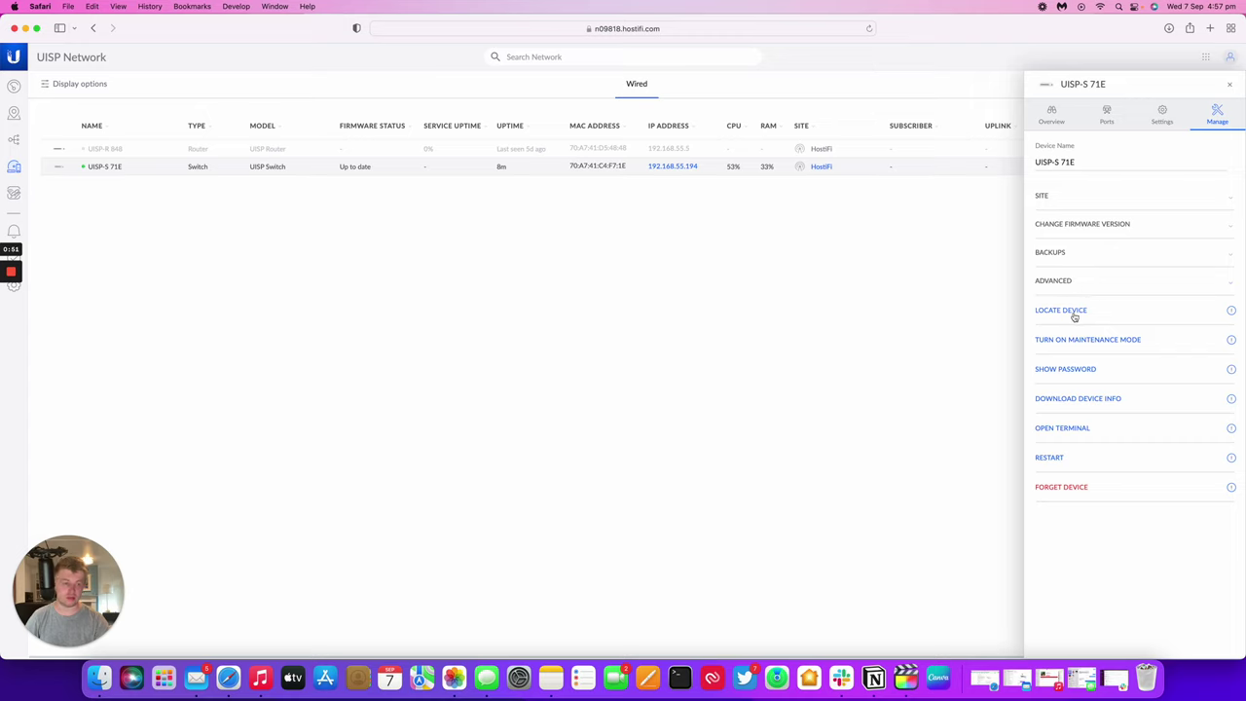
- Check the switch's backups and older firmware versions, then return to the Overview details
left_click(1075, 255)
left_click(1115, 227)
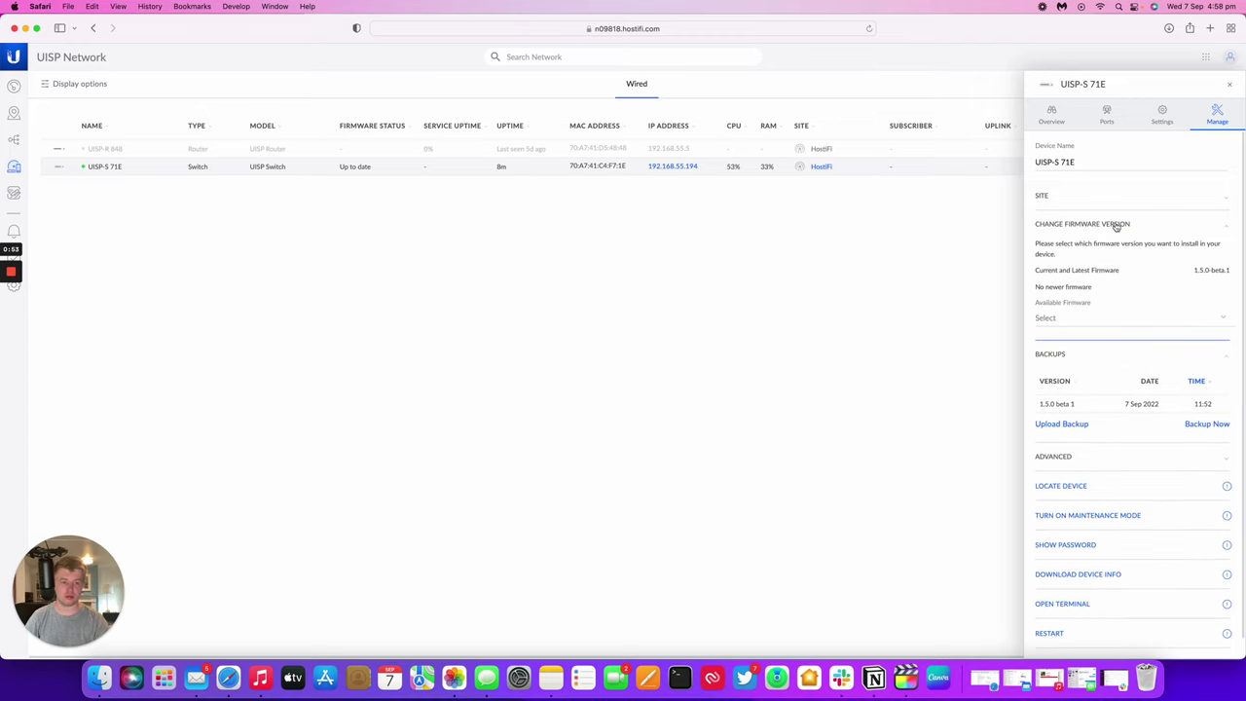
left_click(1096, 323)
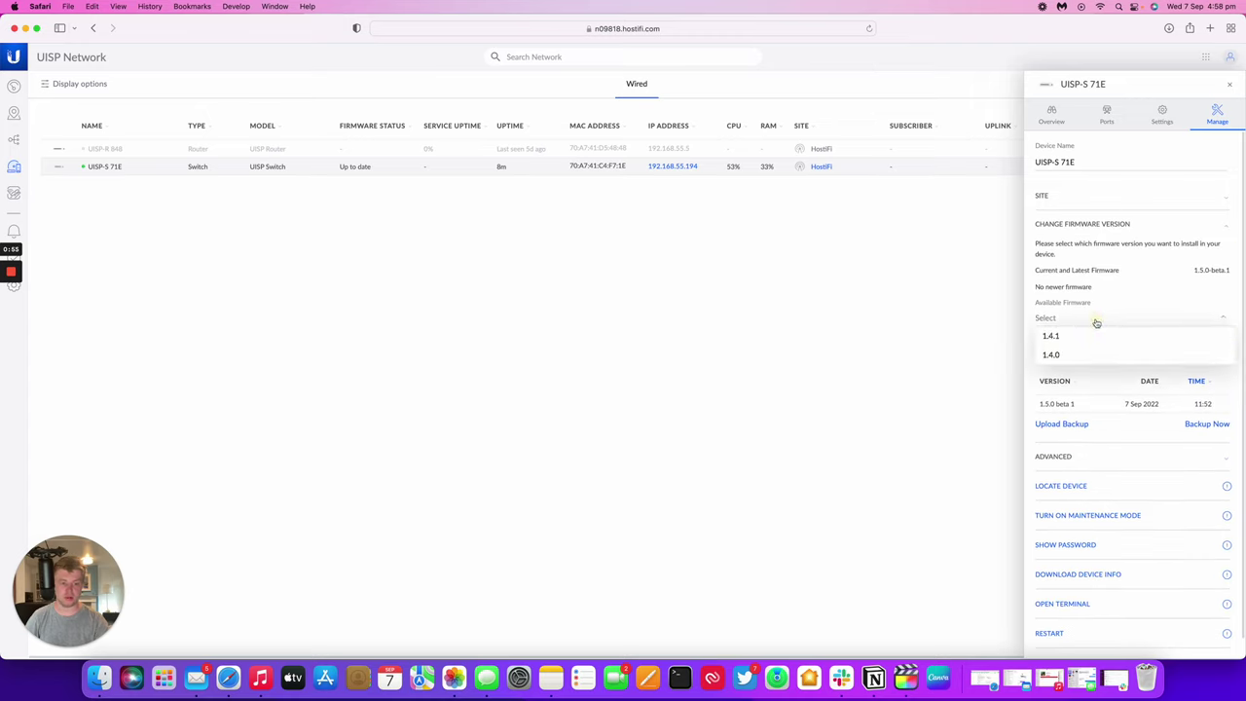
left_click(1107, 117)
left_click(1059, 117)
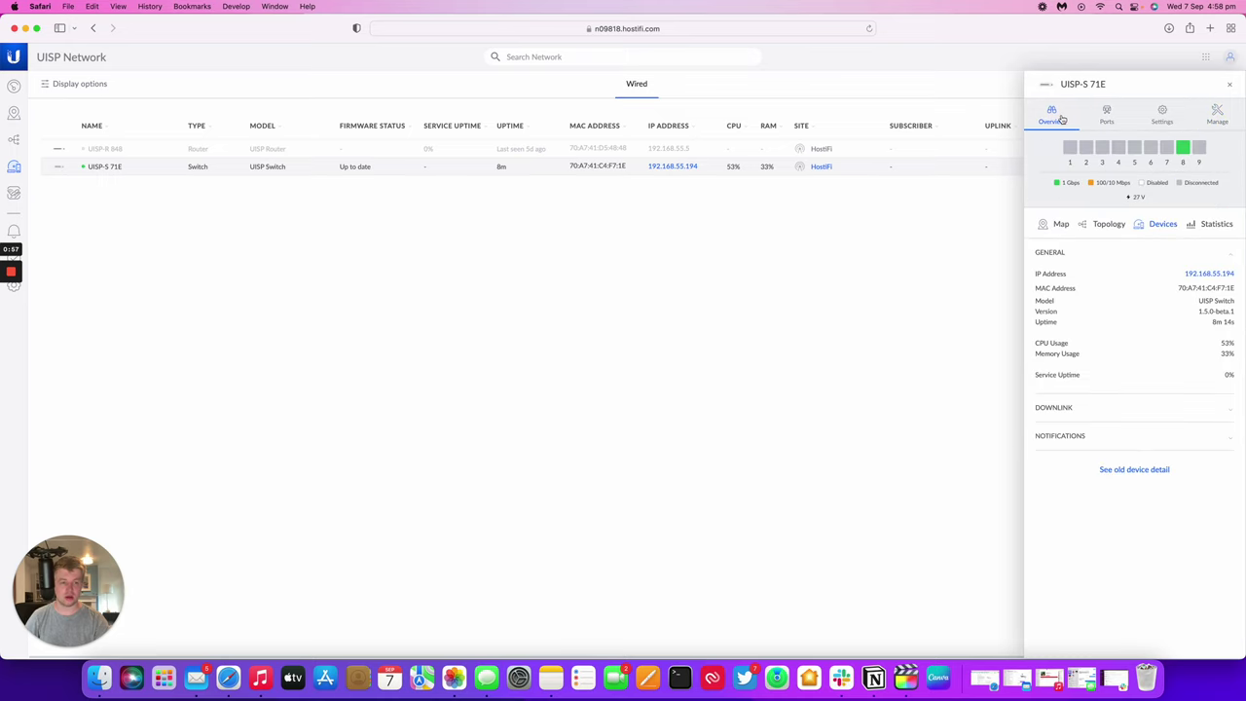
- Open the UISP-S 71E's old device detail page and go to Services > VLANs
left_click(1127, 473)
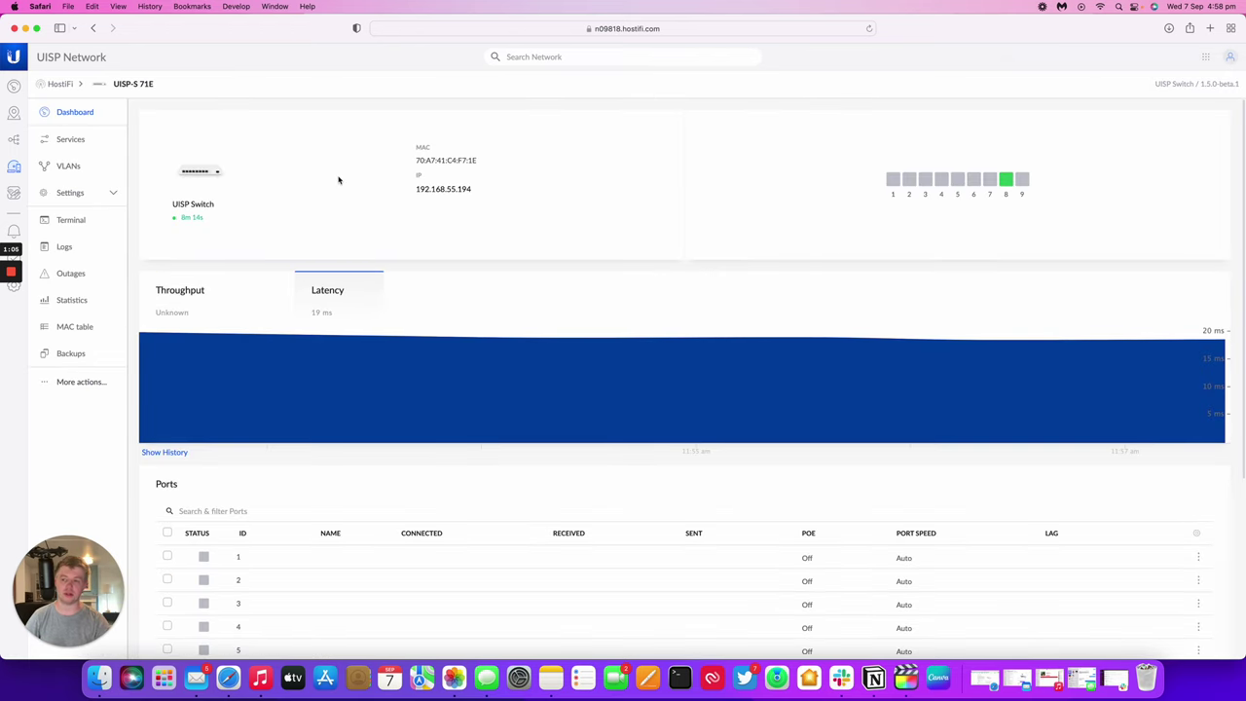
left_click(98, 142)
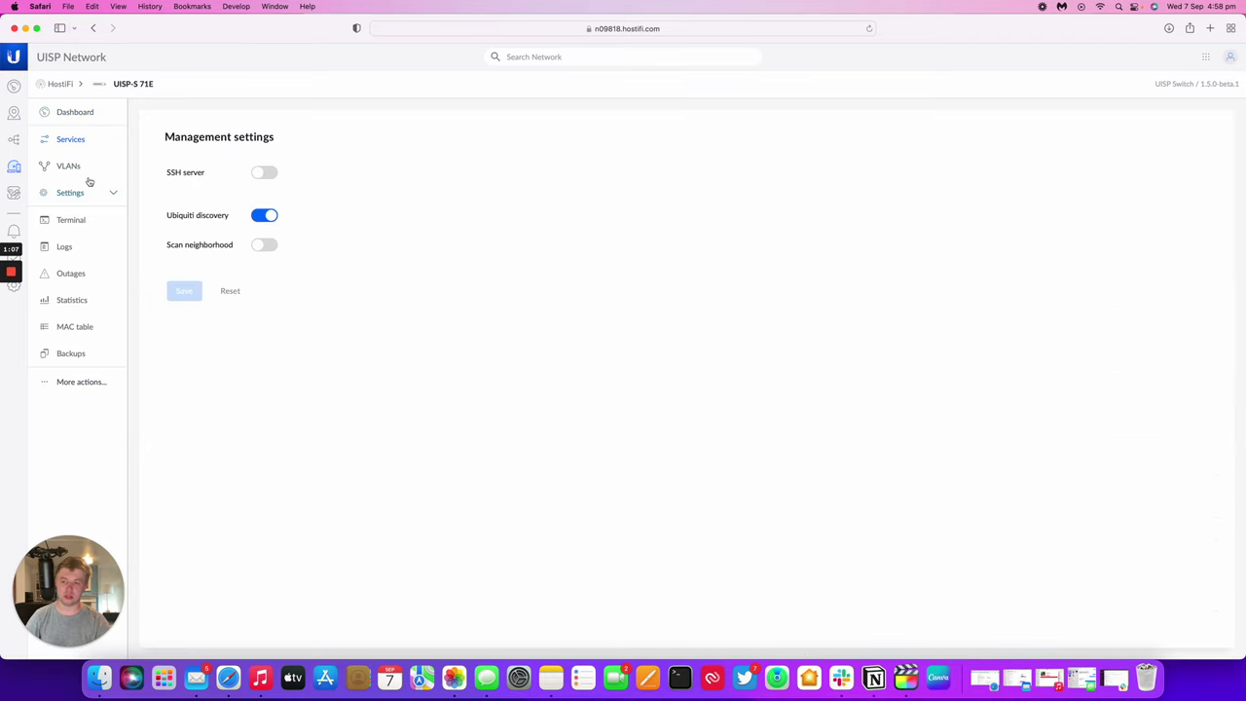
left_click(80, 166)
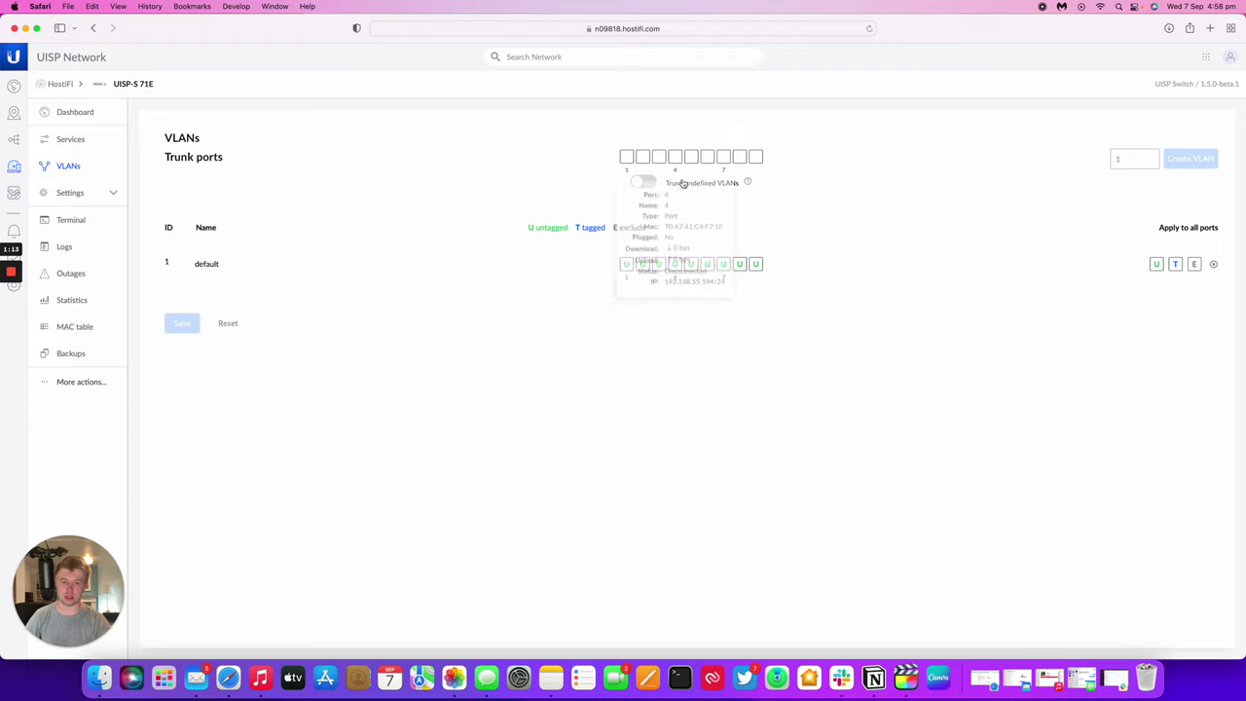
- Check the switch's MAC table, then view its real-time latency, CPU and RAM charts
left_click(88, 326)
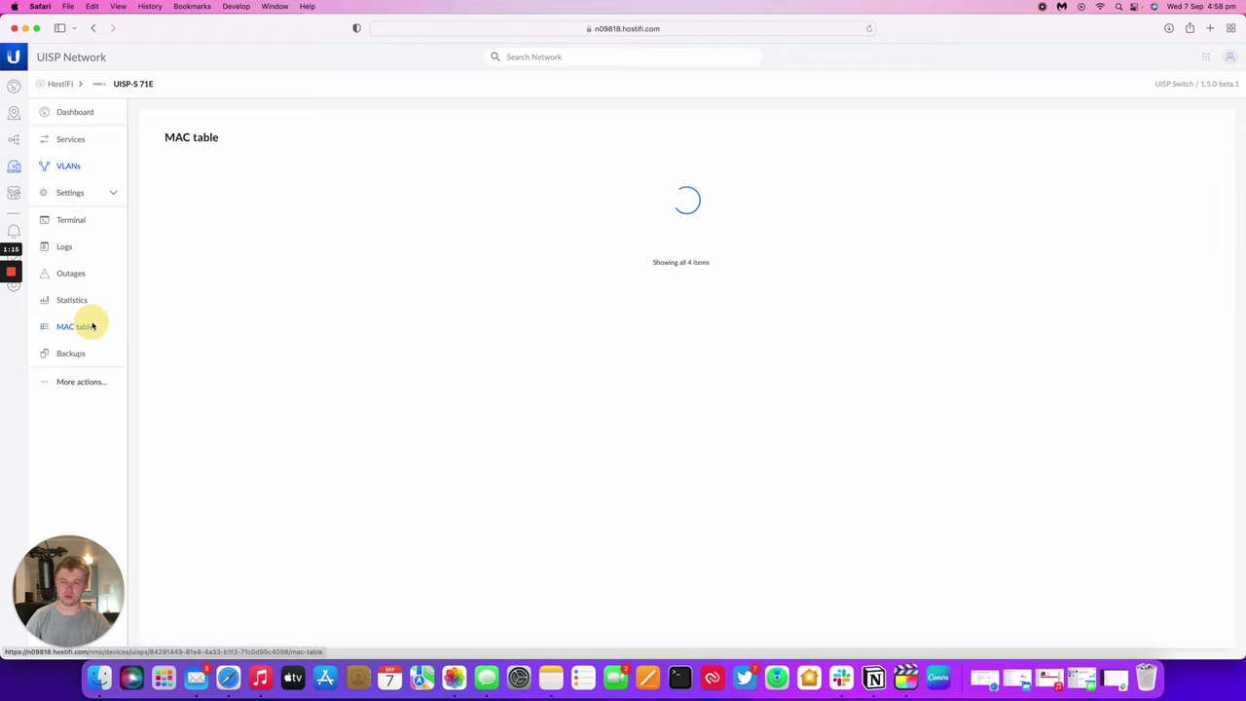
left_click(80, 302)
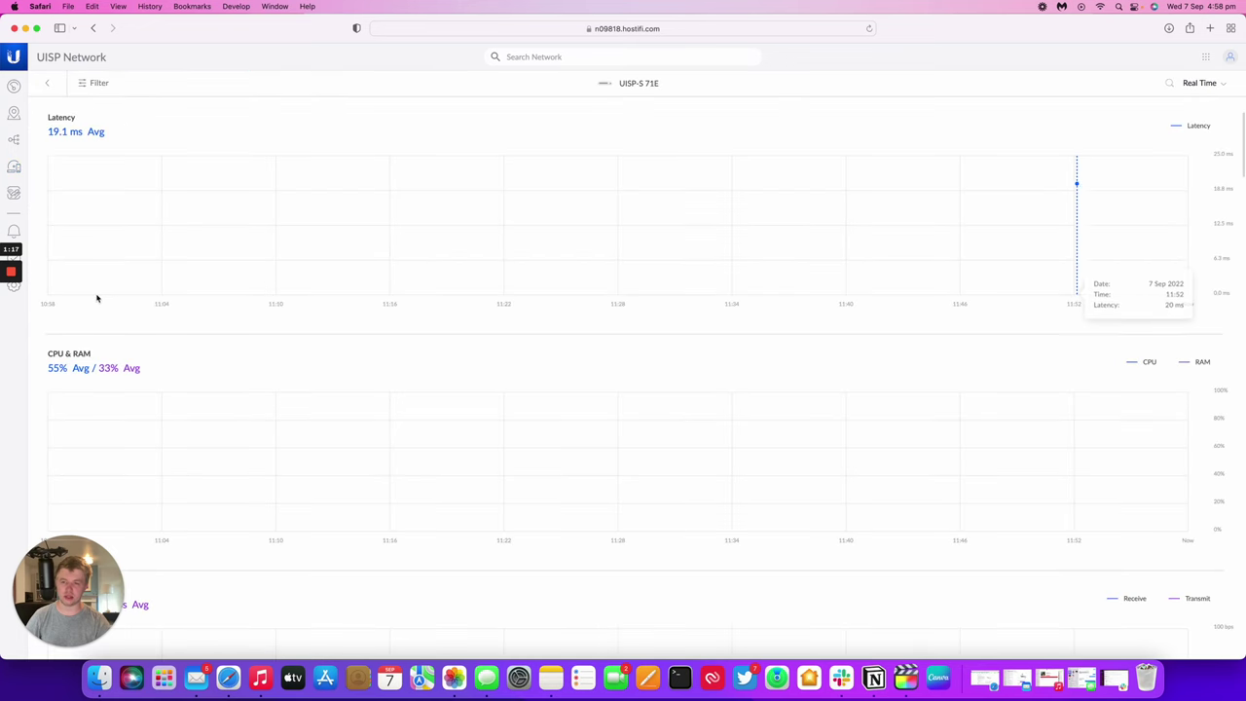